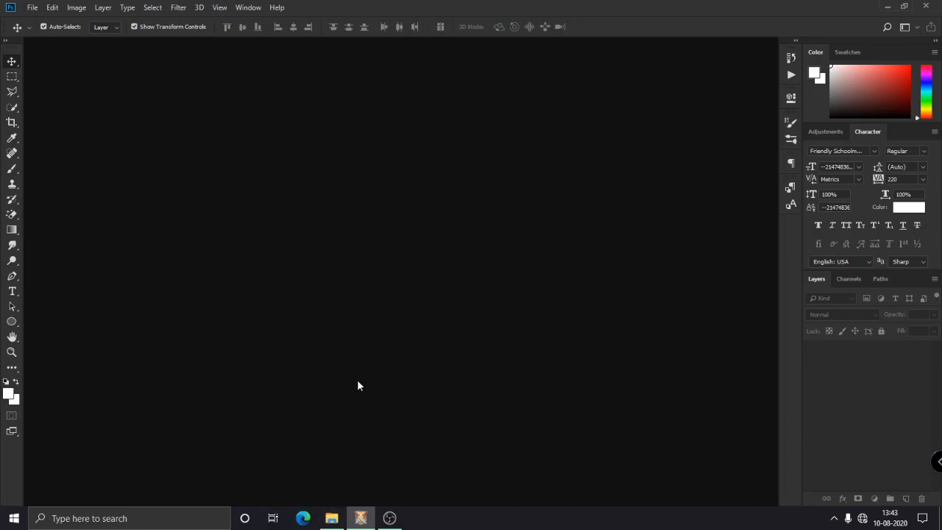
Look through the pictures in the new HD folder on Local Disk (D:) in File Explorer
left_click(332, 518)
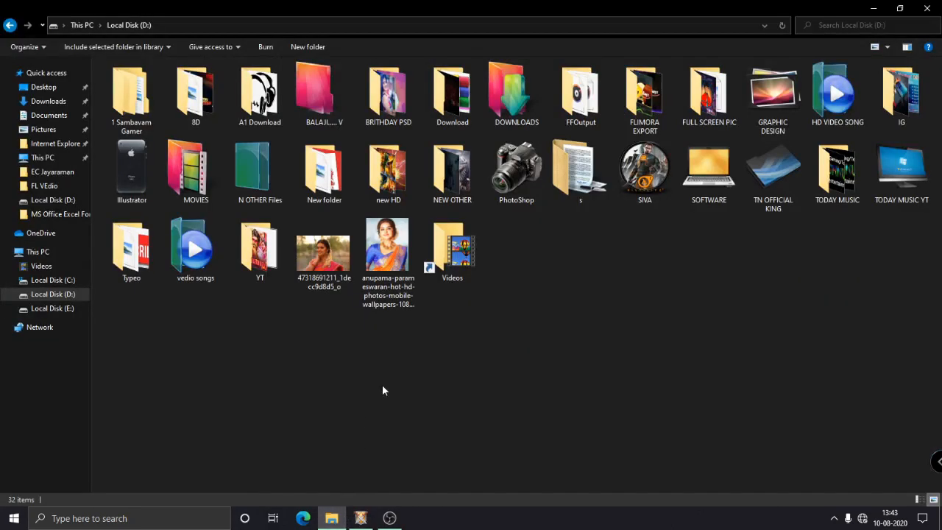
double_click(388, 173)
scroll(409, 230, "down", 5)
scroll(411, 228, "up", 5)
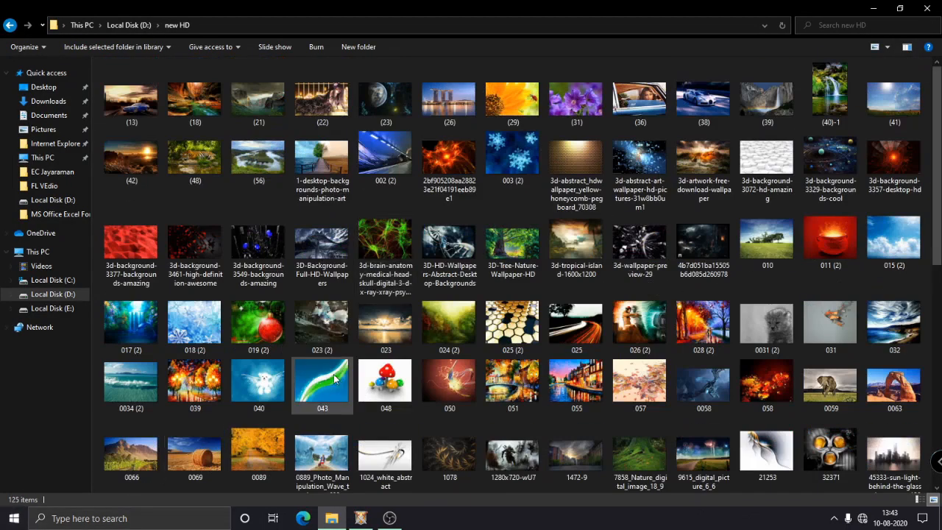
scroll(335, 379, "down", 5)
scroll(449, 383, "up", 5)
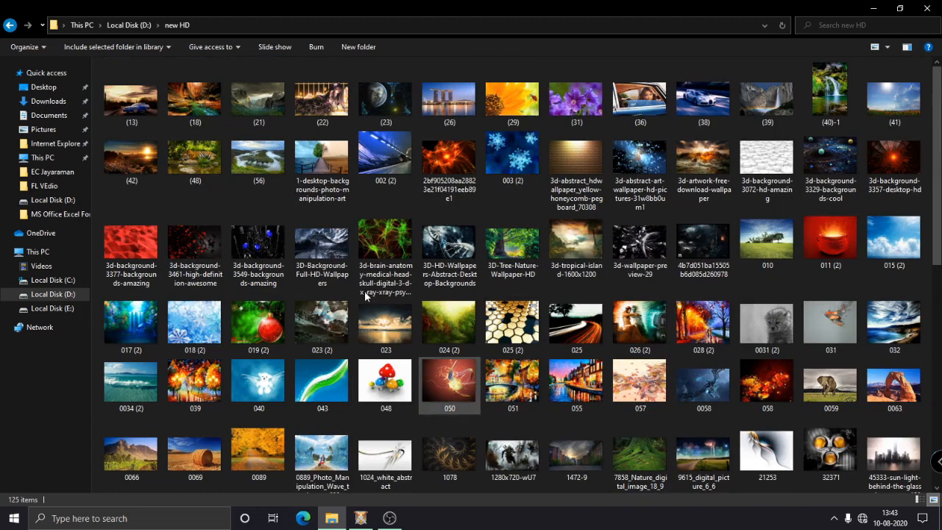
left_click(197, 107)
left_click(121, 103)
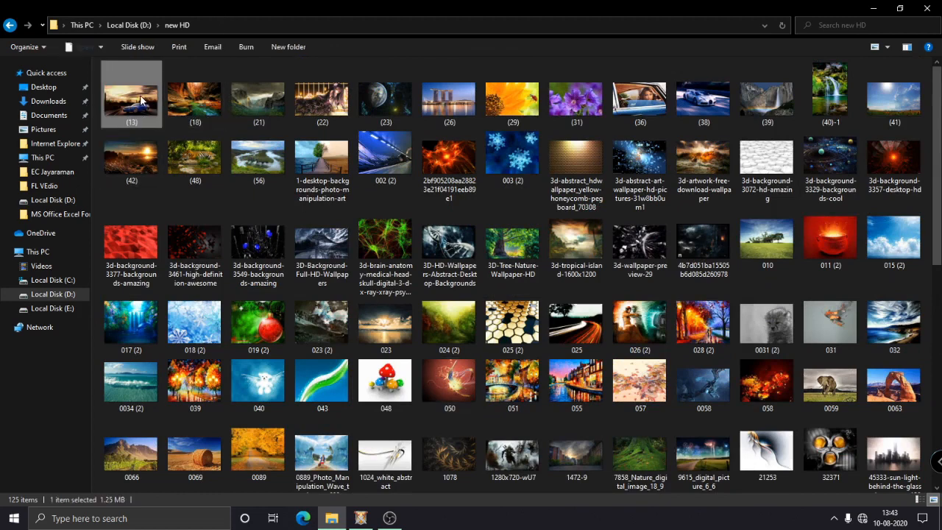
scroll(422, 467, "down", 1)
Switch back to Photoshop and open the image (13) from the new HD folder on Local Disk (D:)
left_click(361, 518)
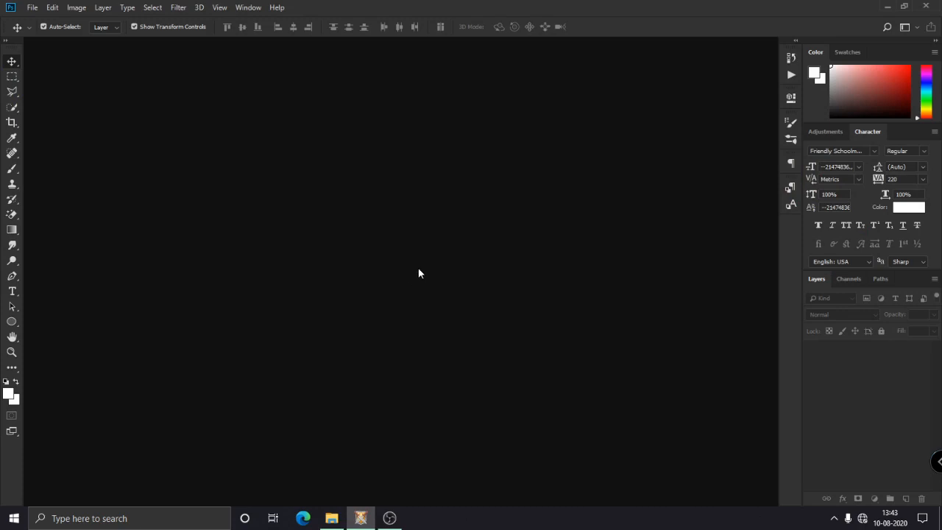
left_click(38, 12)
left_click(42, 33)
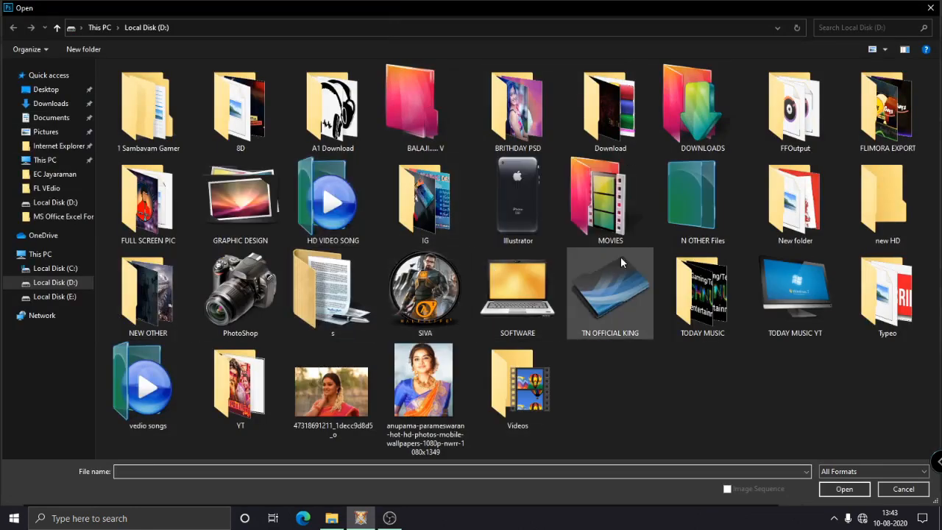
left_click(261, 232)
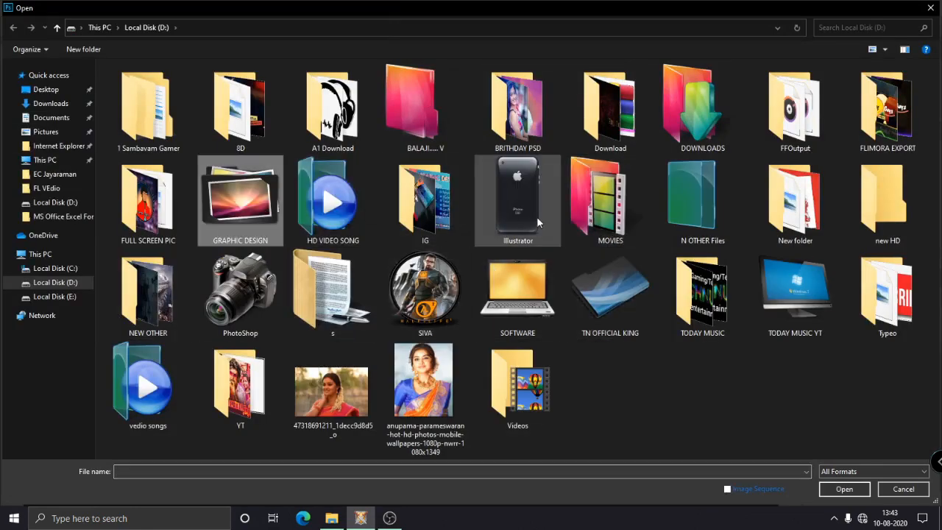
double_click(885, 198)
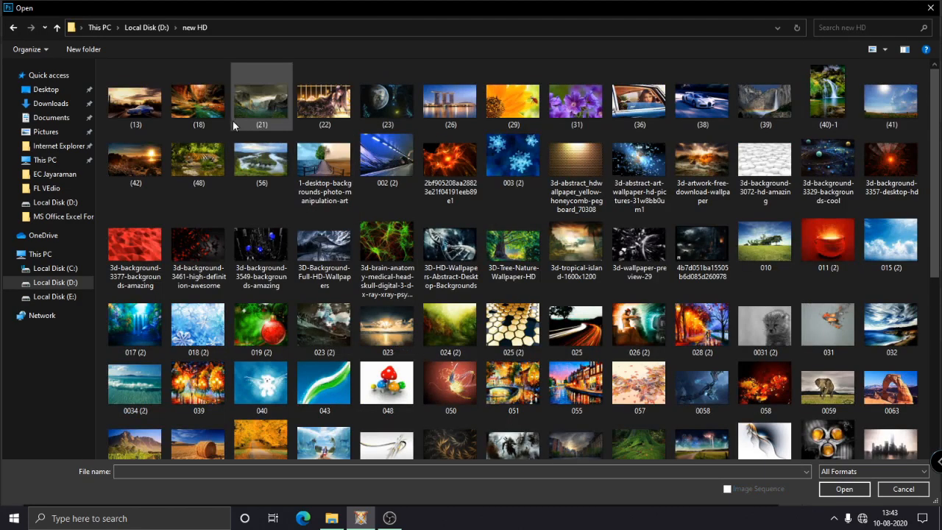
left_click(233, 121)
double_click(137, 112)
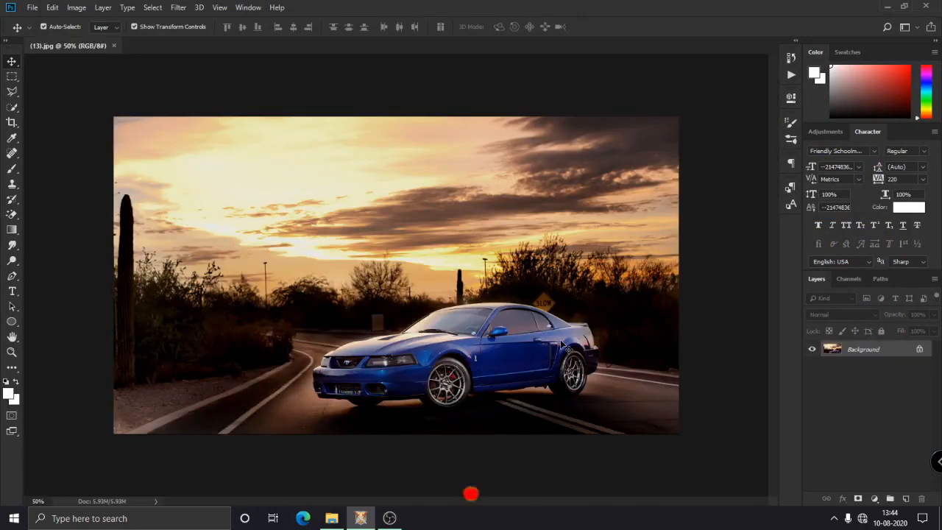
scroll(421, 272, "up", 2)
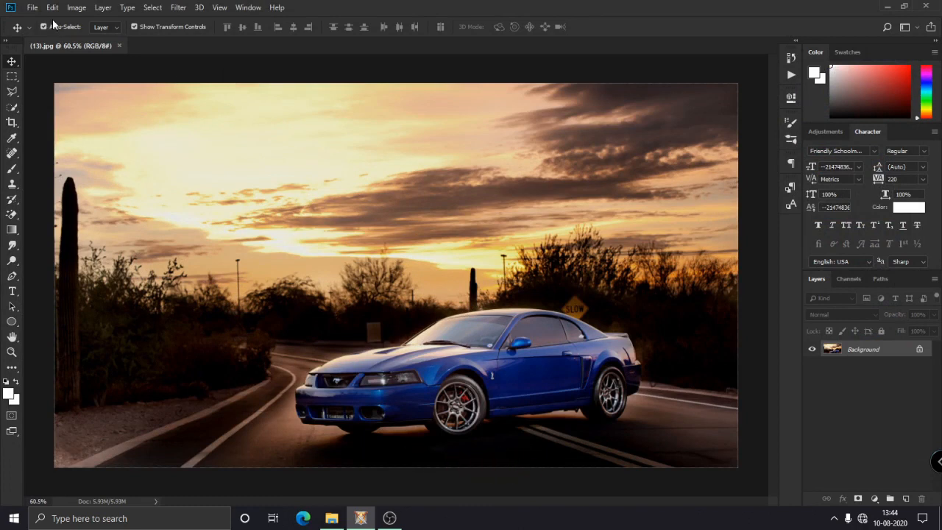
Display the Actions and create a new action set named MOSIC
left_click(77, 8)
left_click(239, 7)
left_click(240, 7)
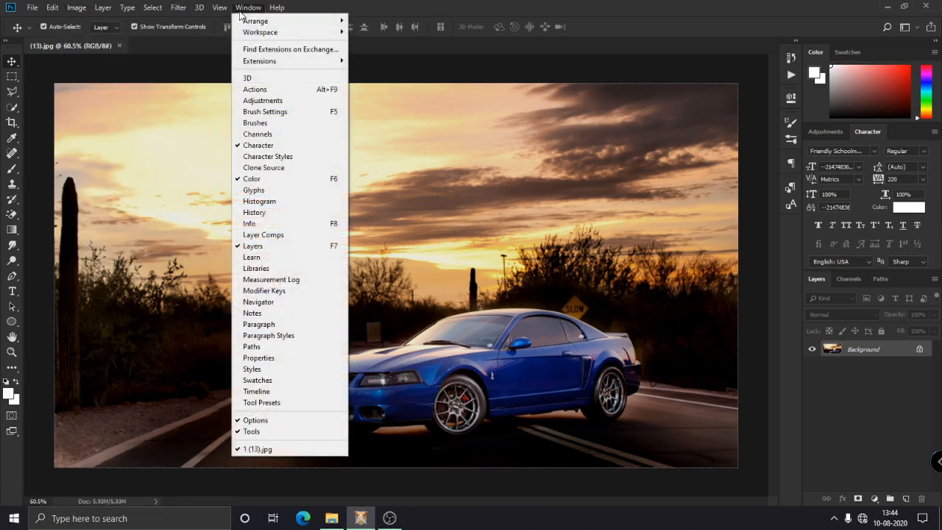
left_click(271, 90)
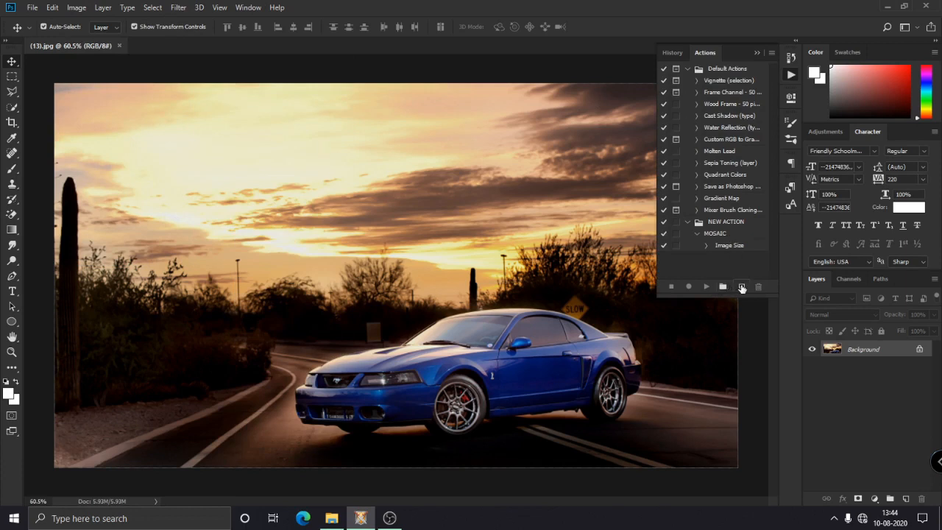
left_click(723, 287)
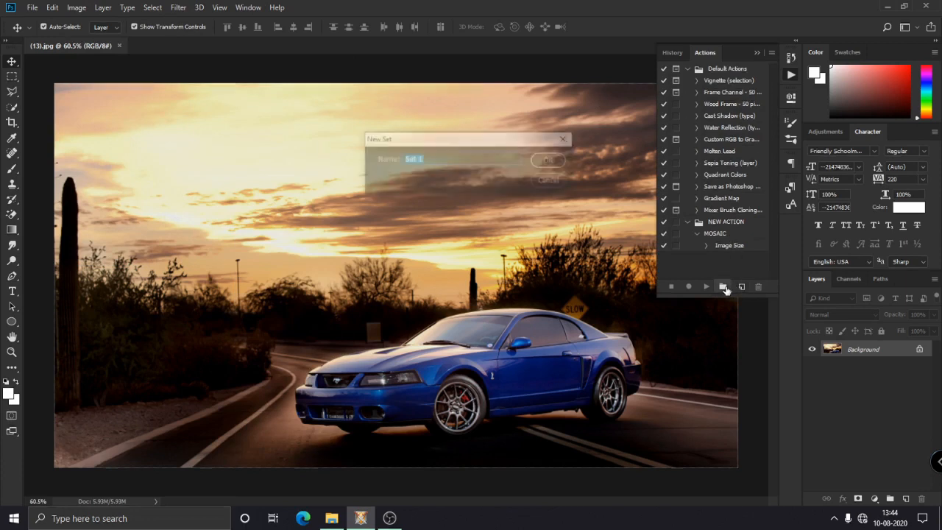
type("MOSIC")
key("Return")
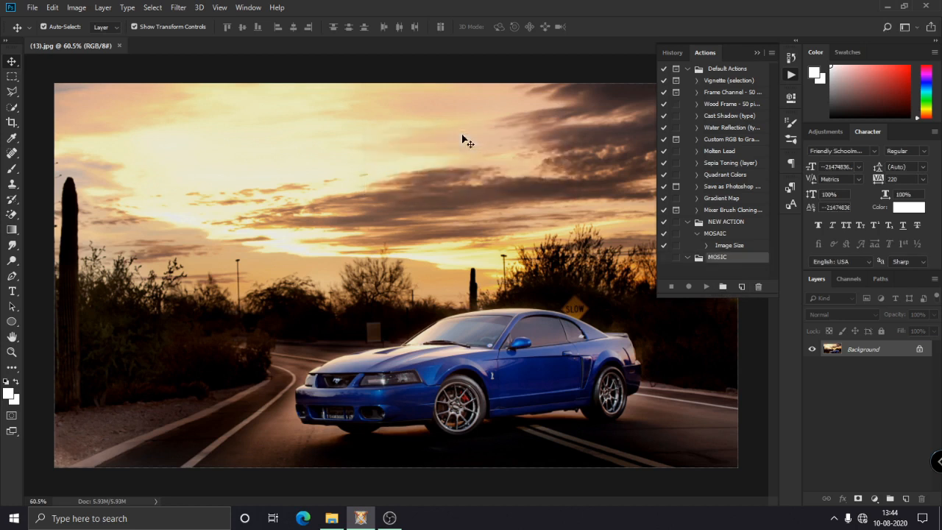
Create an action named NEW ACTION in the MOSIC set and start recording it
left_click(742, 287)
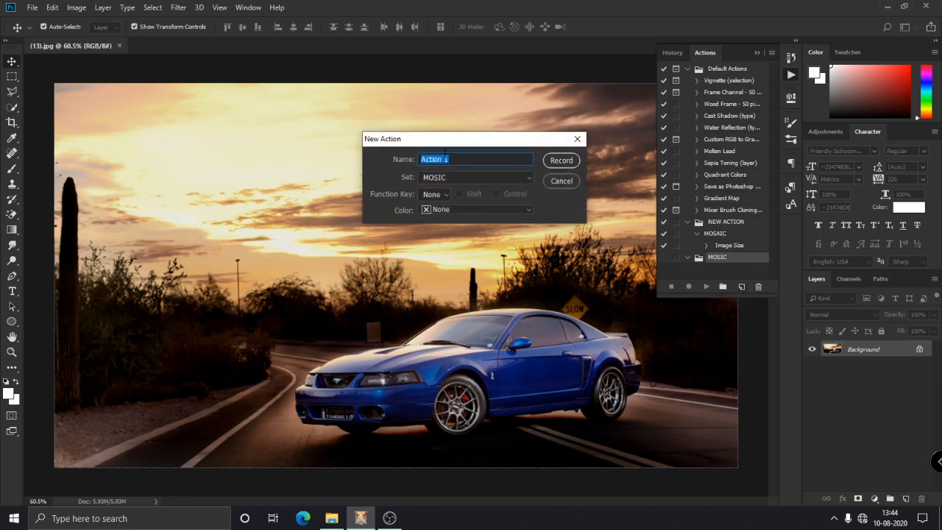
key("BackSpace")
key("Return")
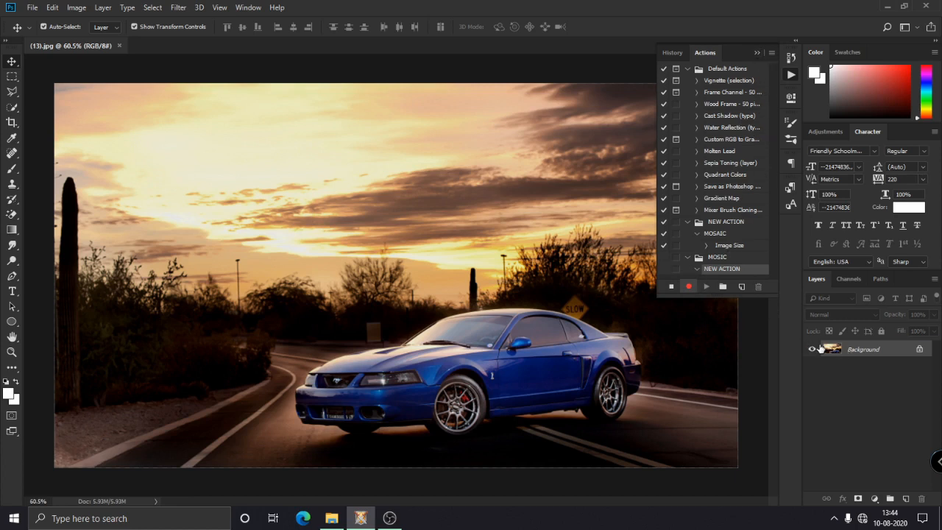
Resize the image to 100 pixels wide and 100 pixels high with the proportions unlinked
left_click(78, 9)
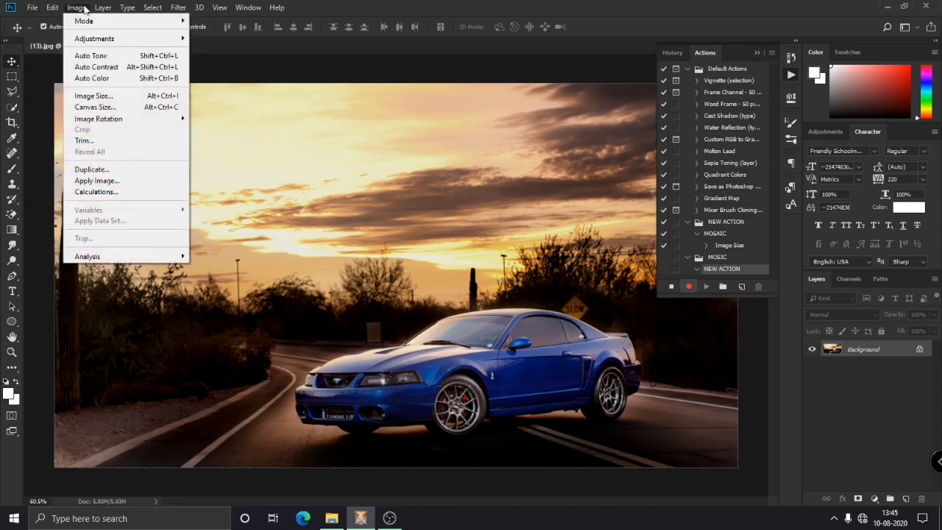
left_click(112, 96)
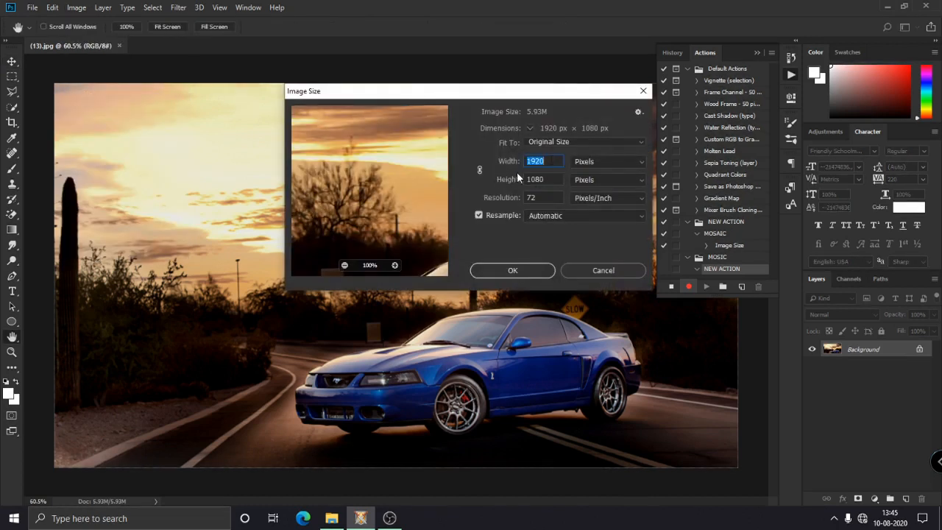
type("100")
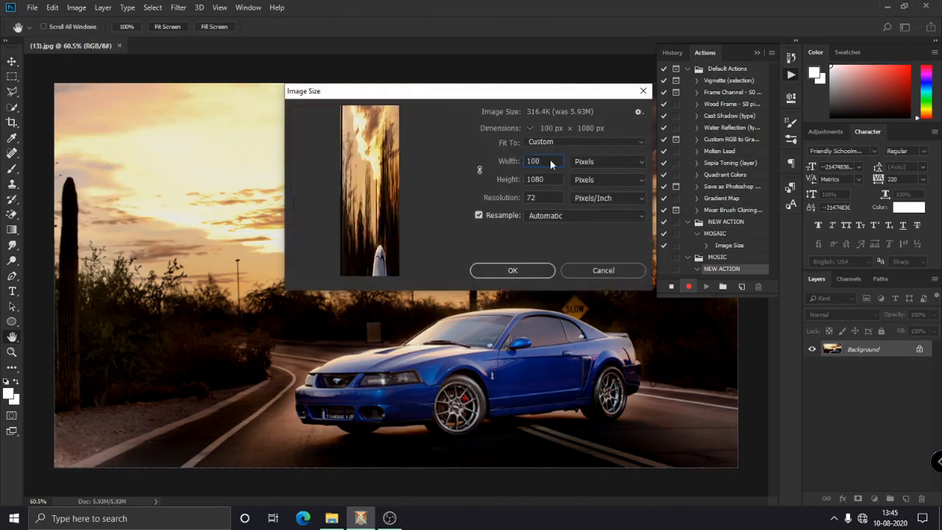
key("Tab")
type("100")
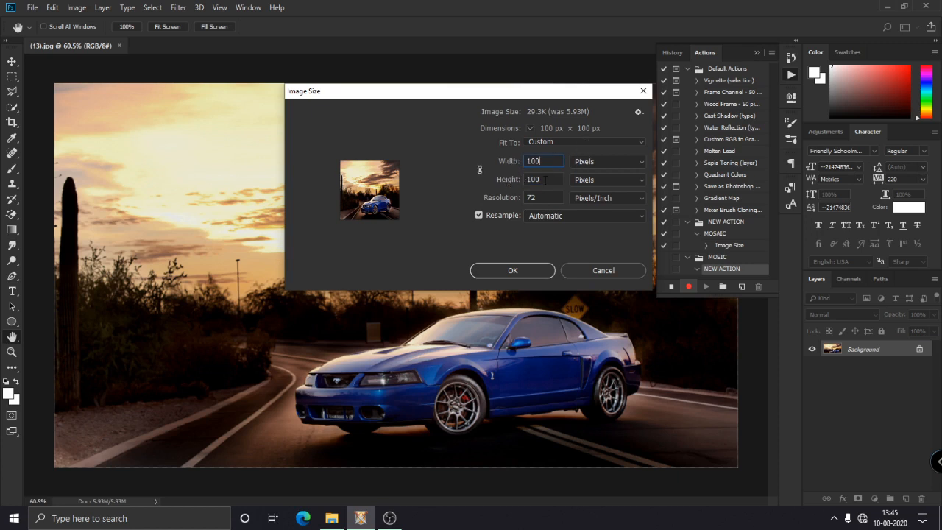
left_click(479, 172)
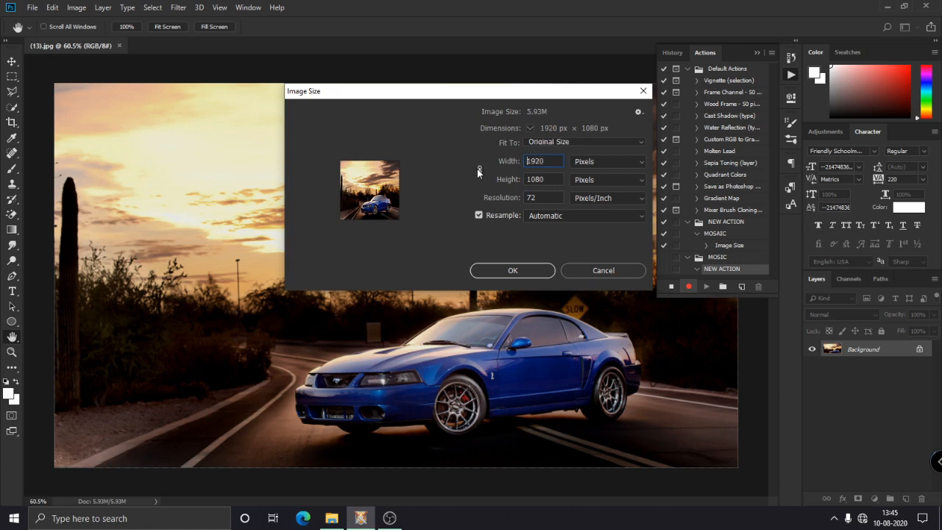
left_click_drag(527, 162, 552, 162)
type("100")
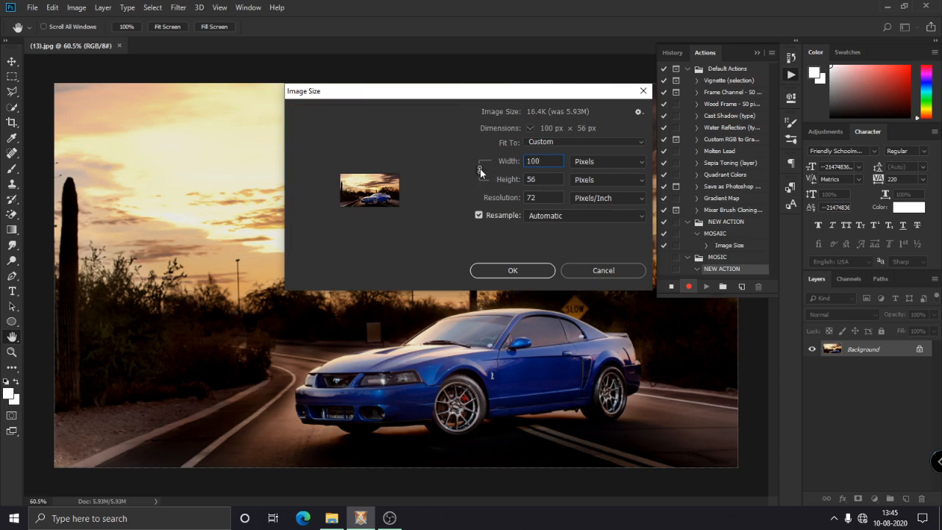
left_click(501, 179)
type("100")
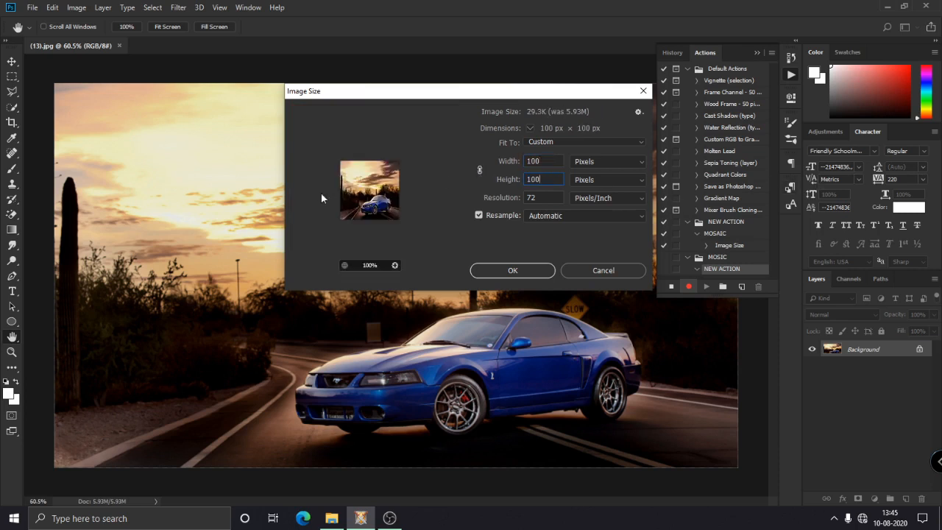
left_click(524, 276)
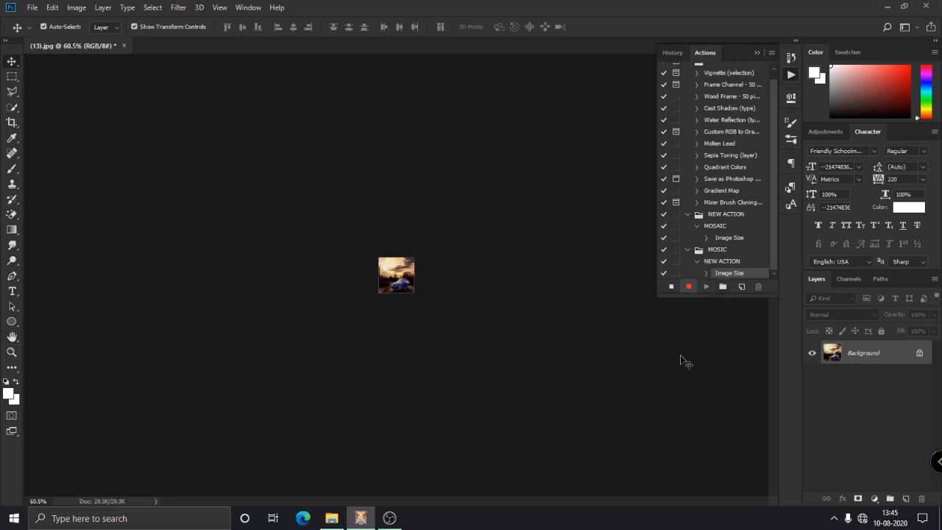
Stop recording the action and close the resized image (13).jpg without saving its changes
left_click(671, 287)
left_click(757, 53)
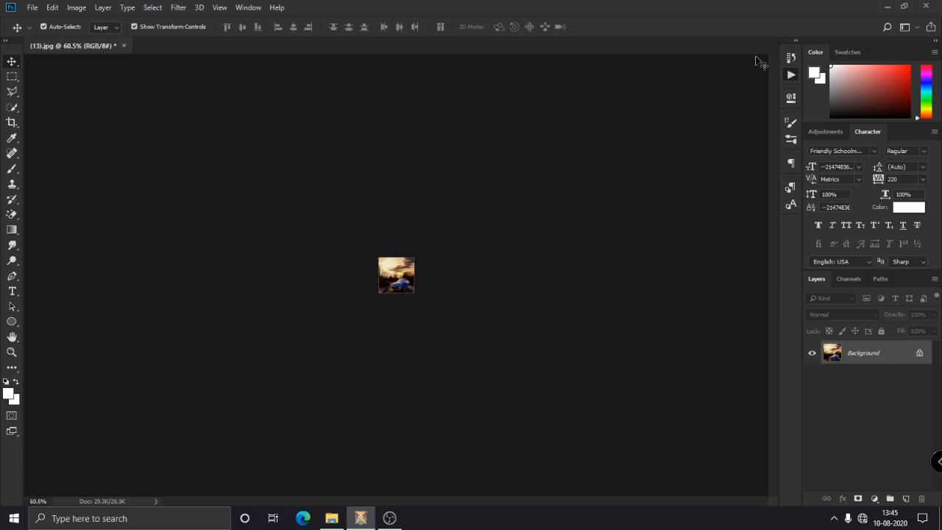
left_click(124, 46)
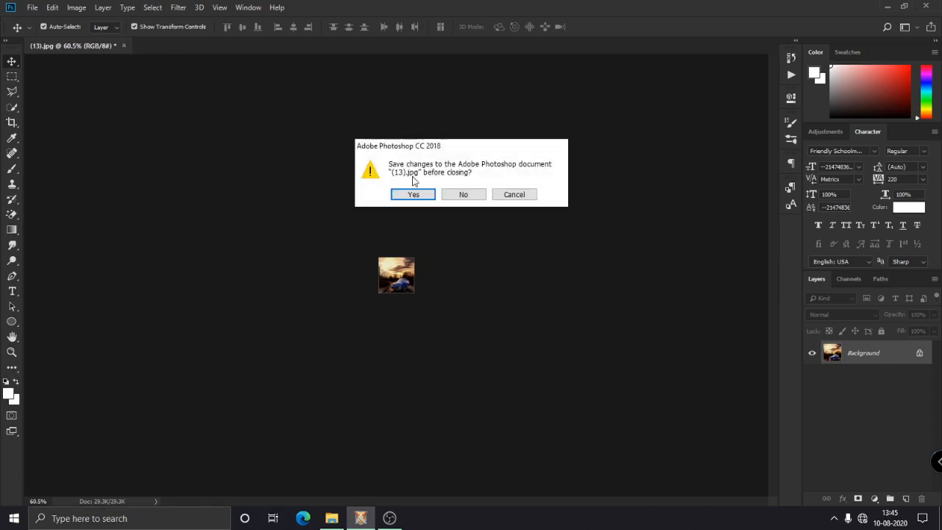
left_click(493, 197)
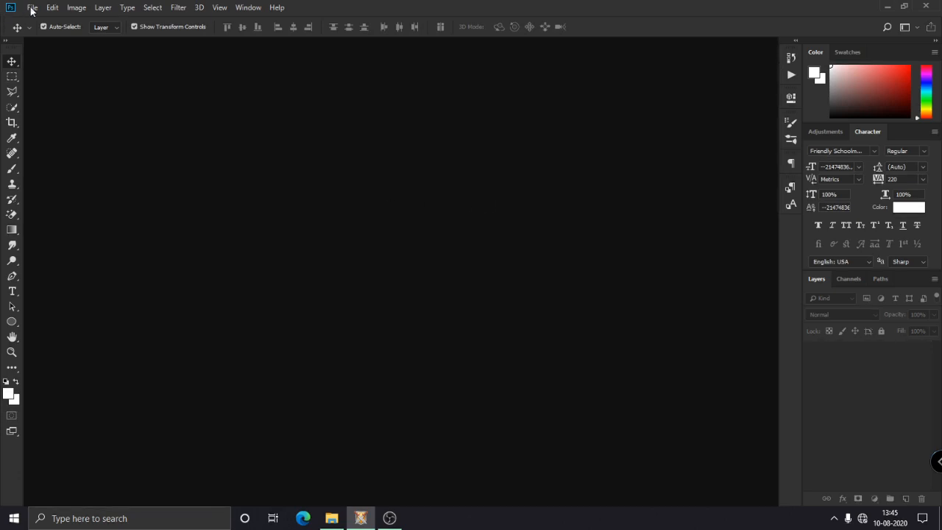
Start the Image Processor script and choose the new HD folder on Local Disk (D:) as the source of images
left_click(39, 10)
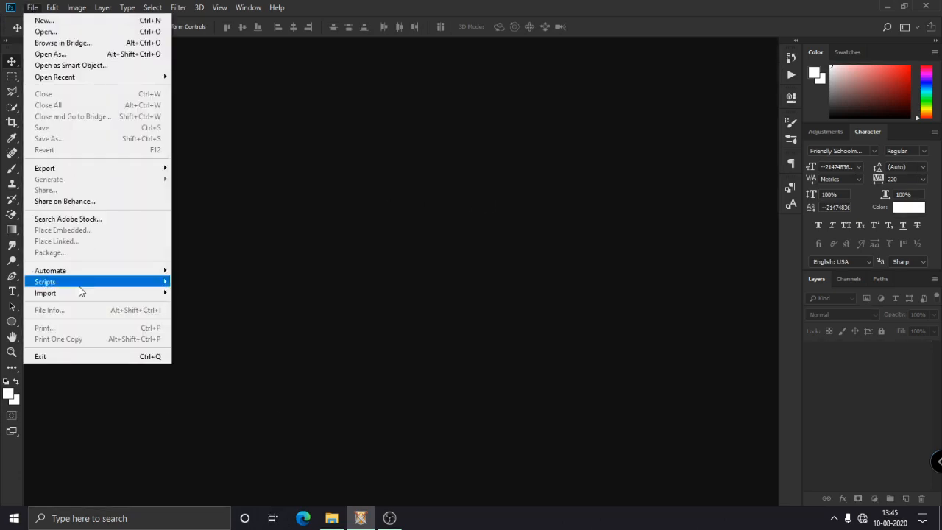
mouse_move(92, 276)
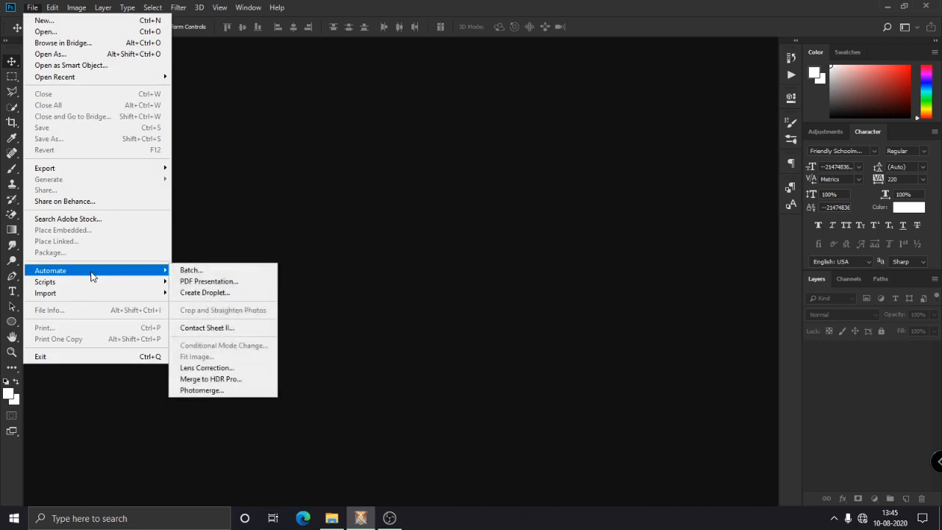
left_click(193, 283)
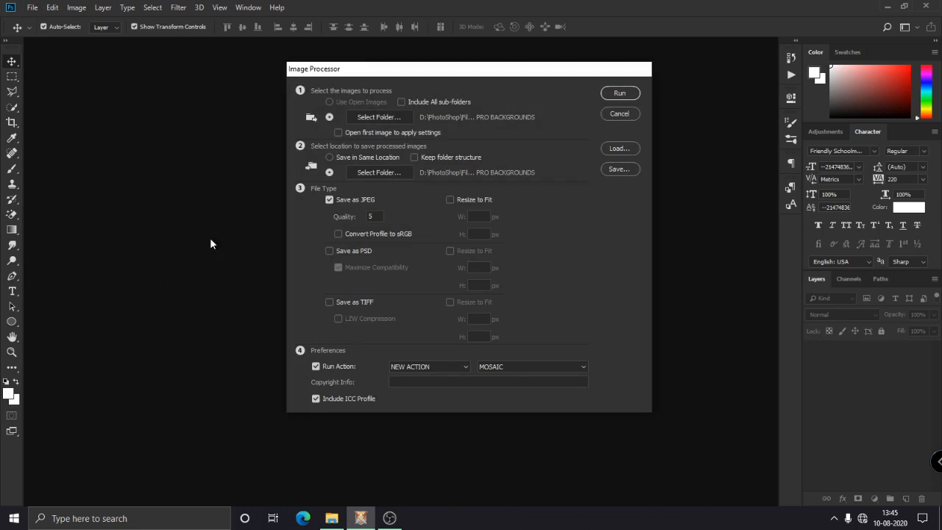
left_click(396, 117)
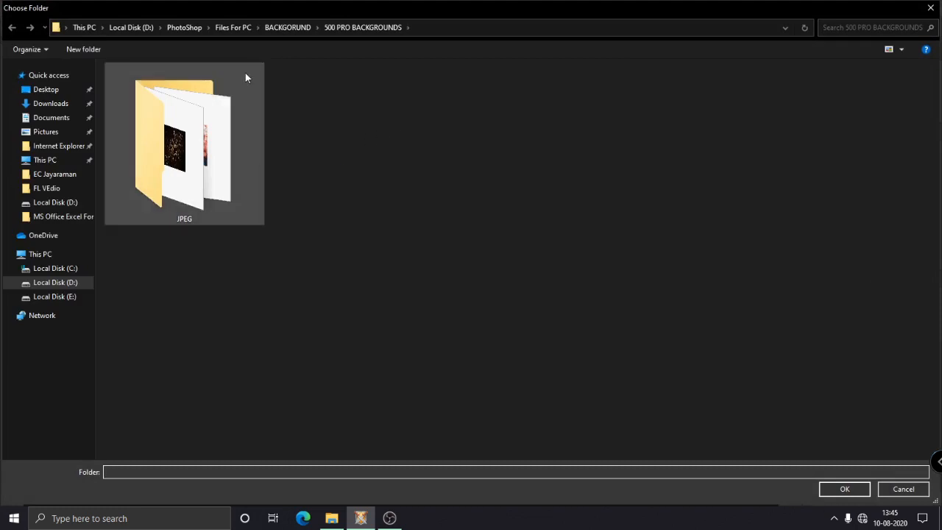
left_click(185, 28)
left_click(139, 28)
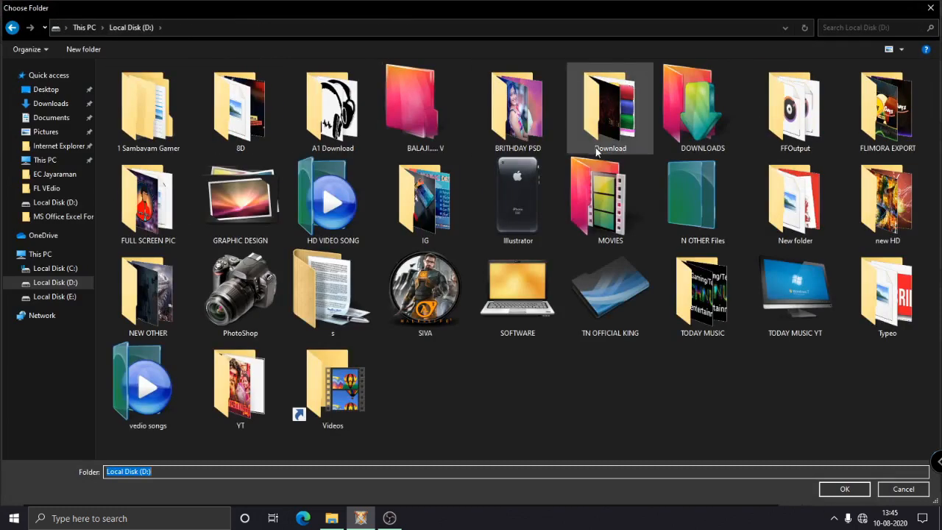
left_click(915, 230)
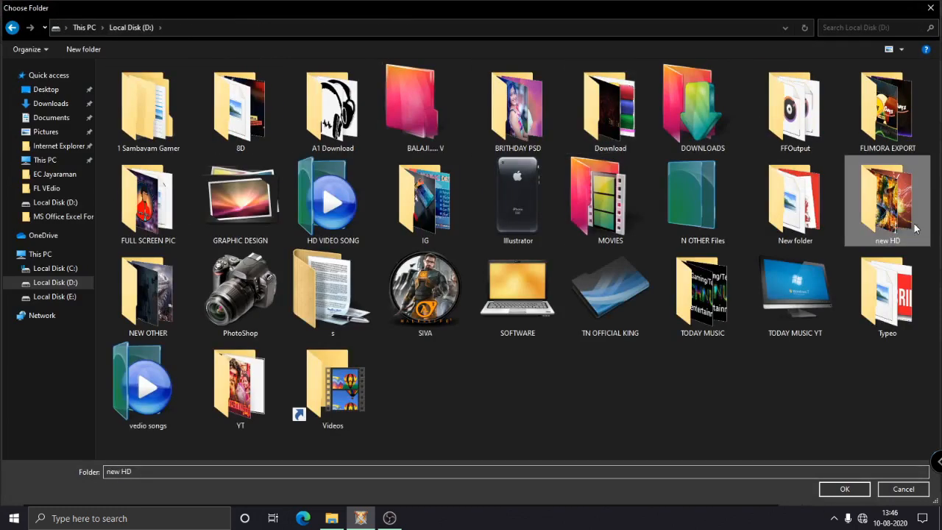
left_click(844, 489)
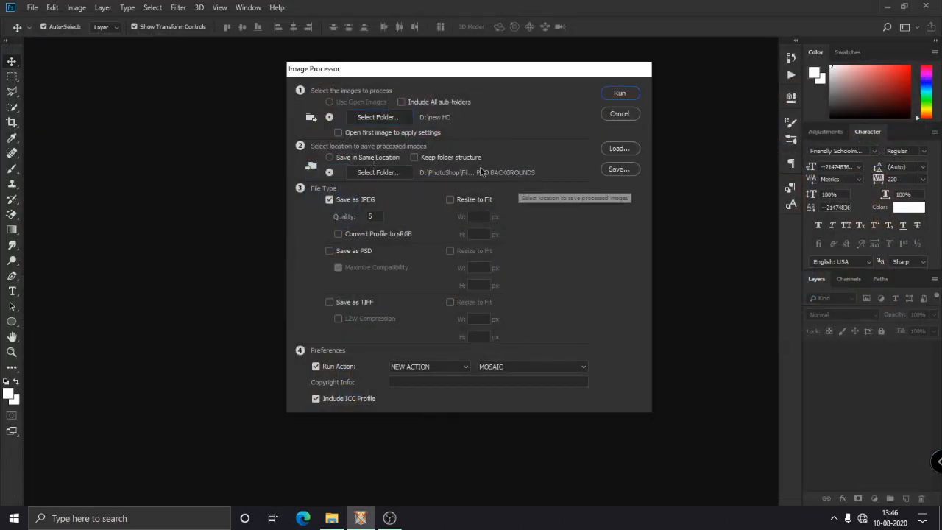
Set the new HD folder on Local Disk (D:) as the location for saving the processed images
left_click(395, 176)
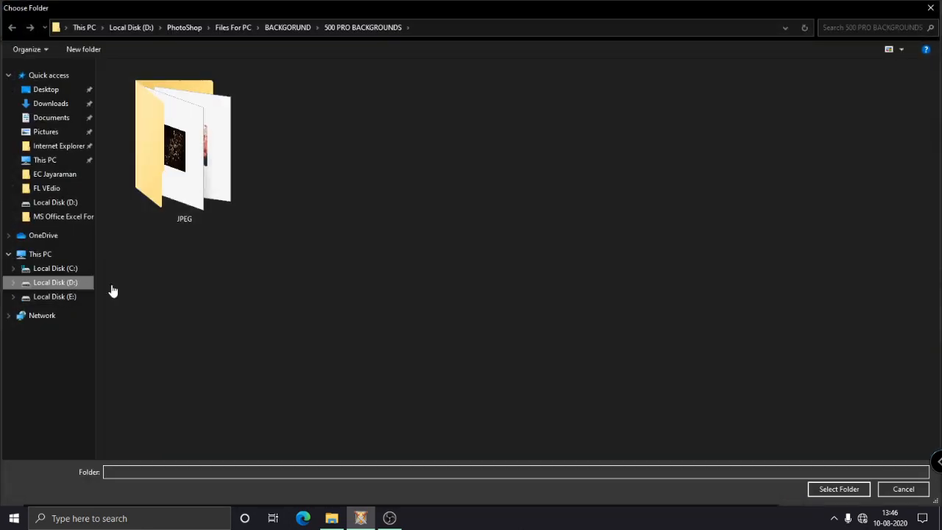
left_click(63, 282)
left_click(888, 202)
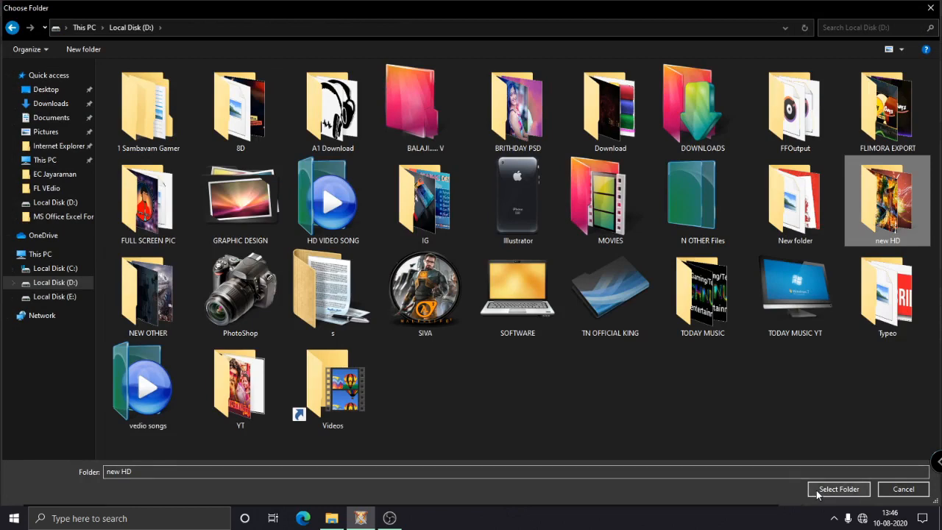
left_click(839, 489)
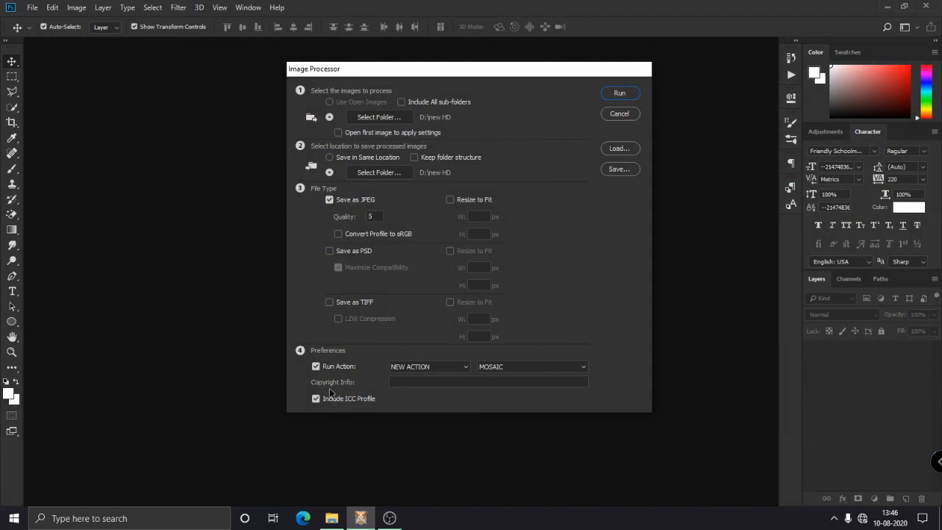
Choose the NEW ACTION set with the MOSAIC action for the processing and run the Image Processor
left_click(430, 367)
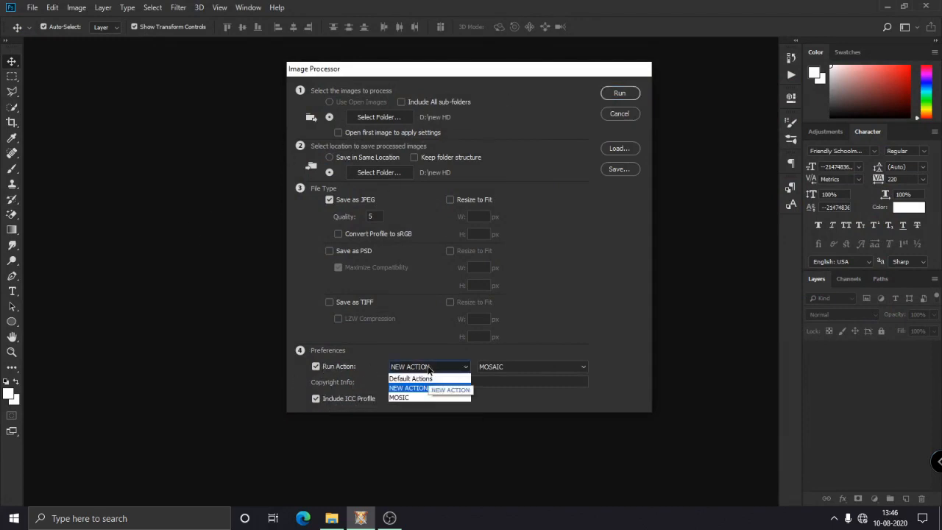
left_click(424, 391)
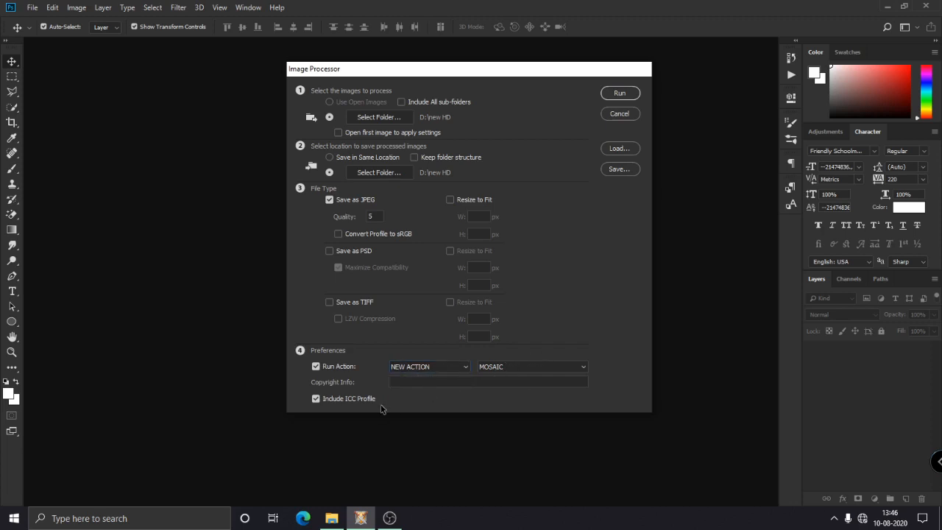
left_click(341, 401)
left_click(620, 93)
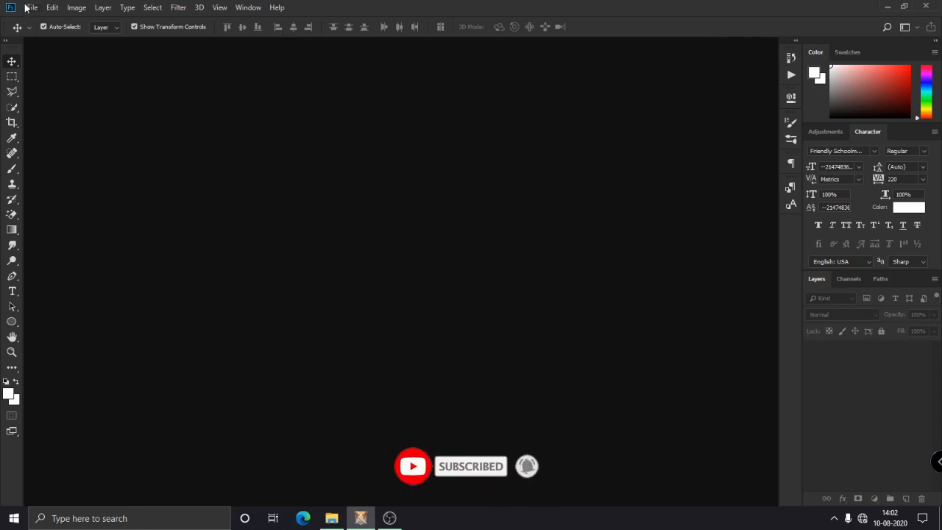
Switch to File Explorer and examine the processed images in the JPEG folder inside new HD
left_click(332, 519)
left_click(321, 247)
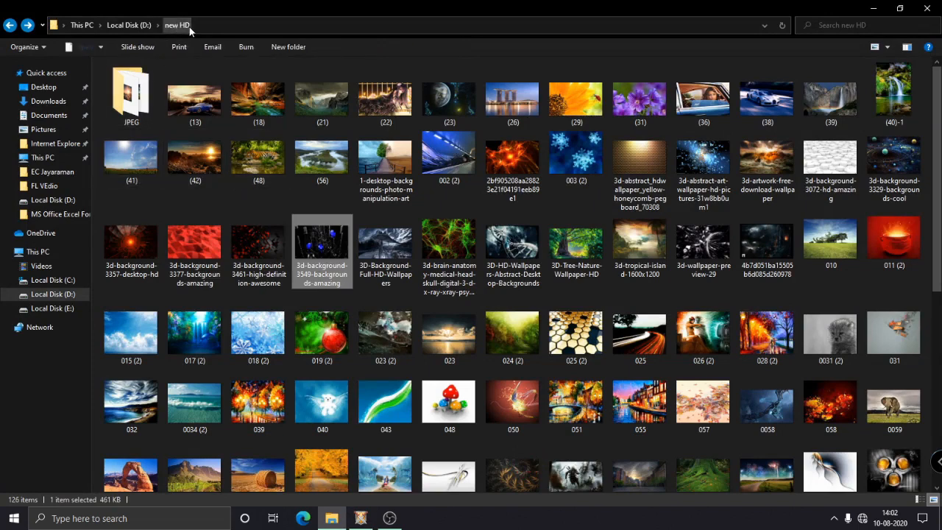
left_click(139, 90)
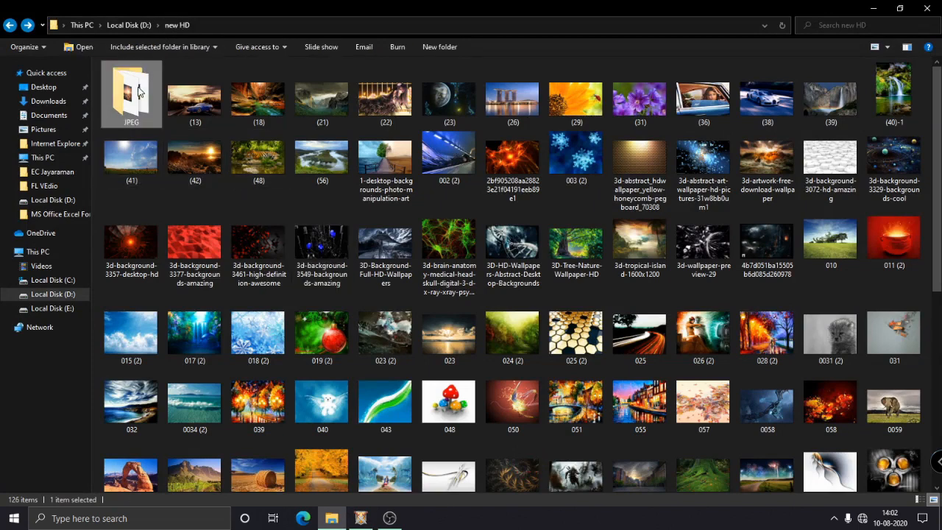
double_click(140, 90)
scroll(499, 324, "down", 10)
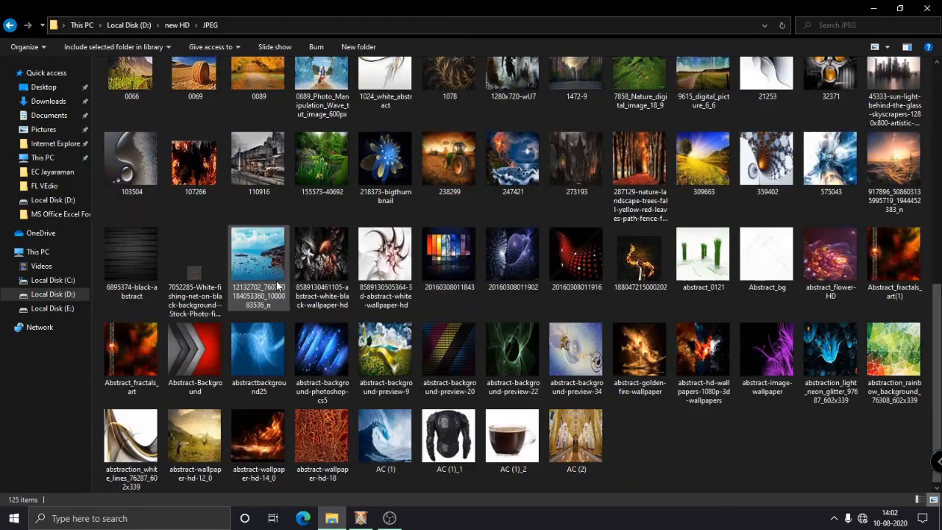
left_click_drag(710, 452, 166, 21)
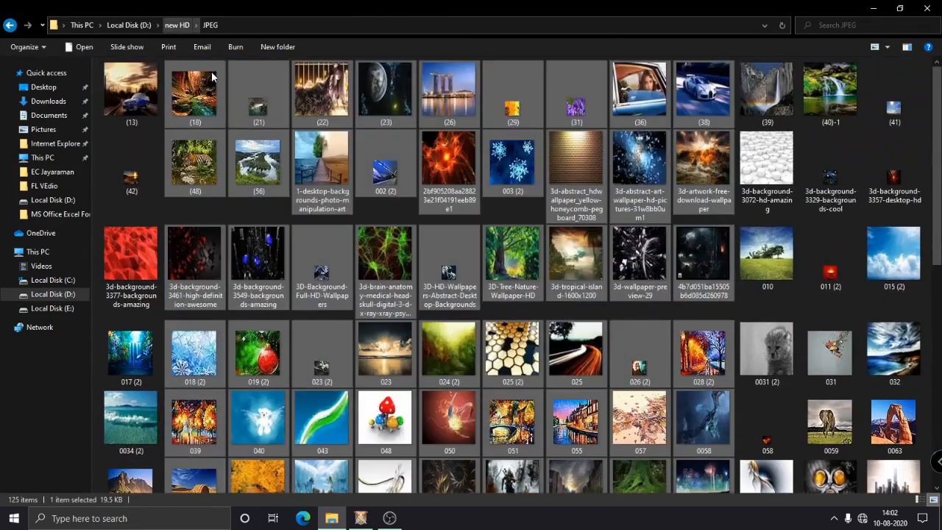
scroll(324, 175, "down", 5)
left_click(685, 439)
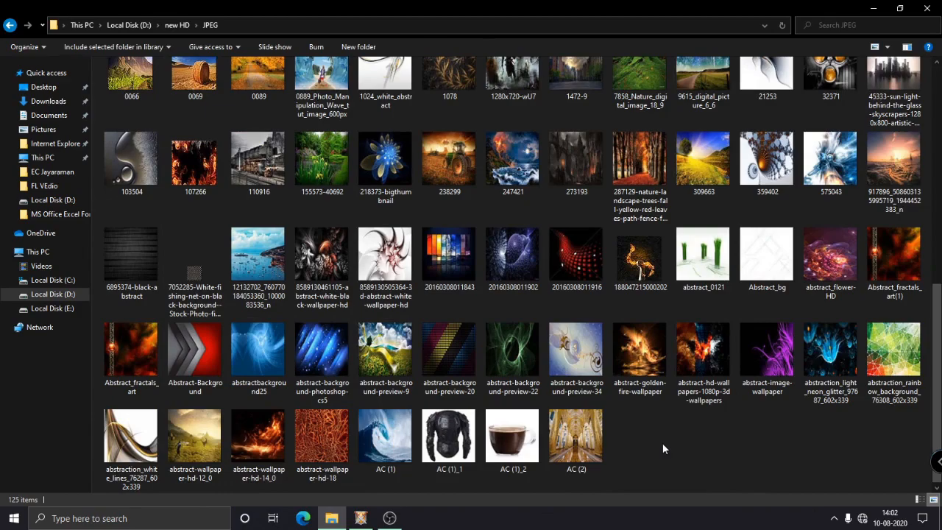
Switch back to Photoshop and start Contact Sheet II with a folder as the image source
left_click(360, 519)
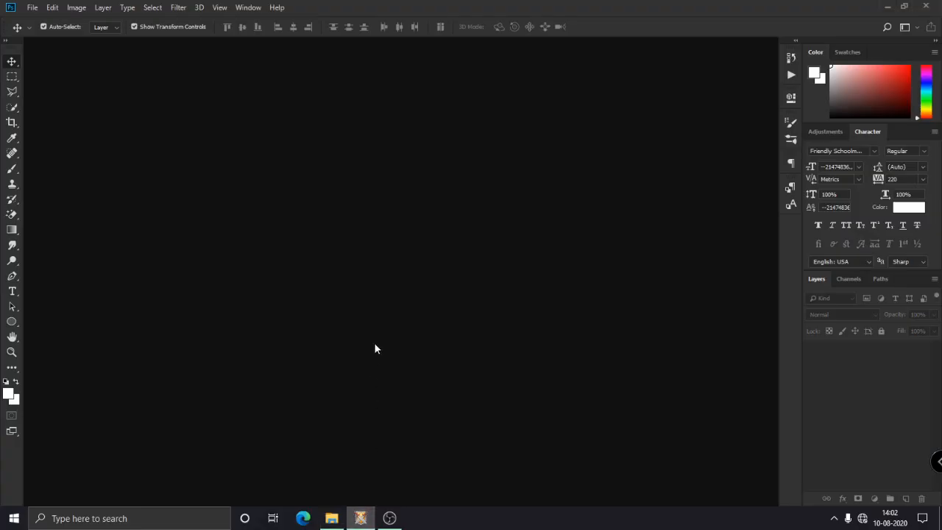
left_click(30, 7)
mouse_move(72, 283)
mouse_move(98, 274)
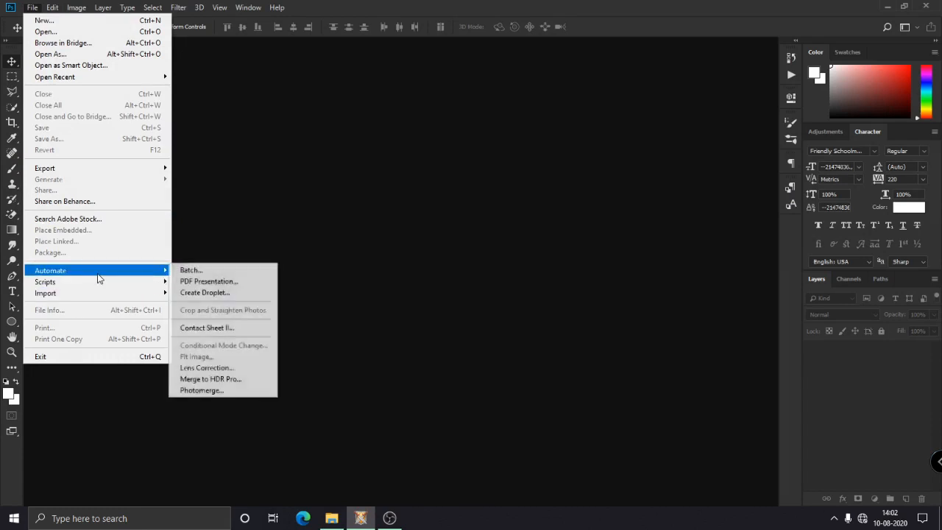
left_click(218, 333)
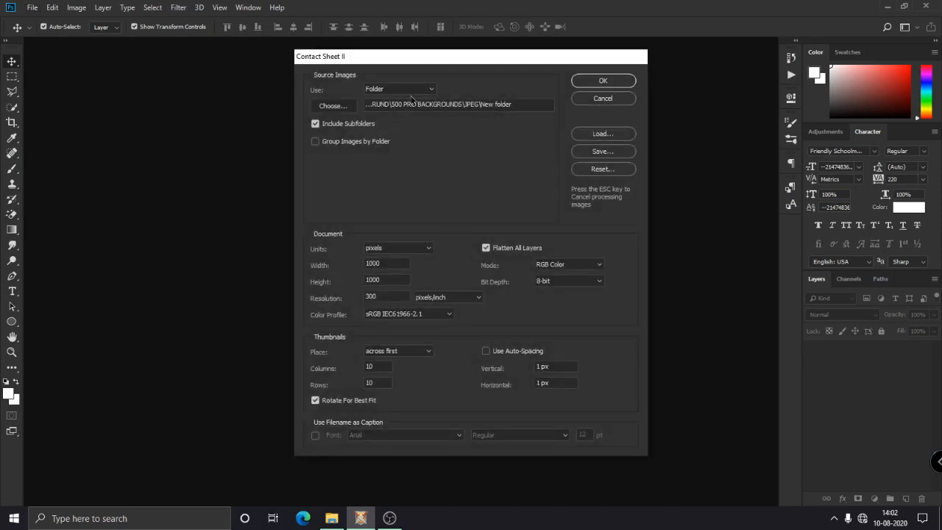
left_click(419, 90)
left_click(419, 89)
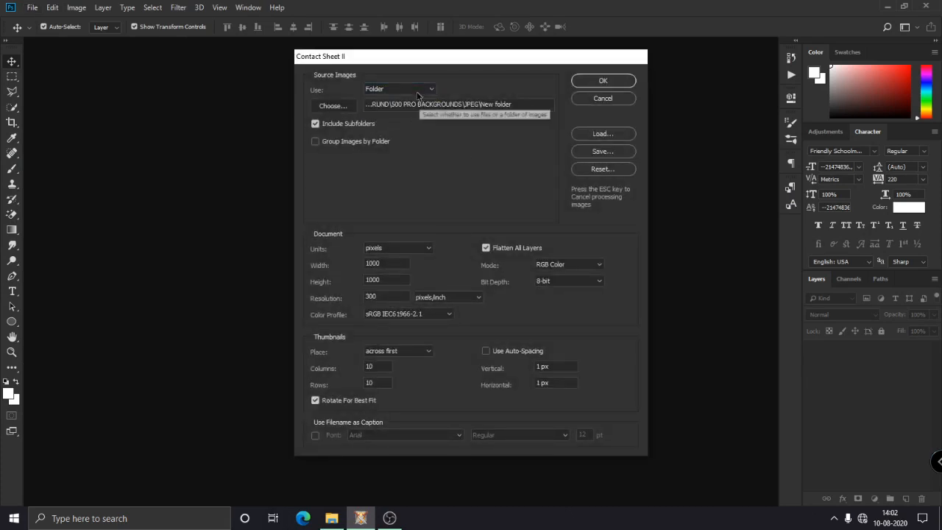
Choose the JPEG folder inside new HD as the source and generate the 1000 × 1000 pixel contact sheet with 10 columns and 10 rows
left_click(349, 107)
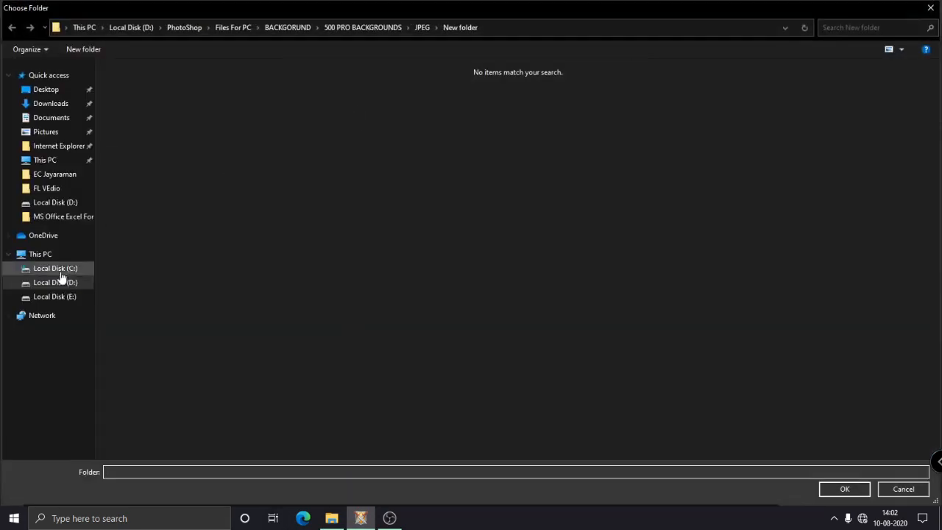
left_click(65, 282)
double_click(900, 212)
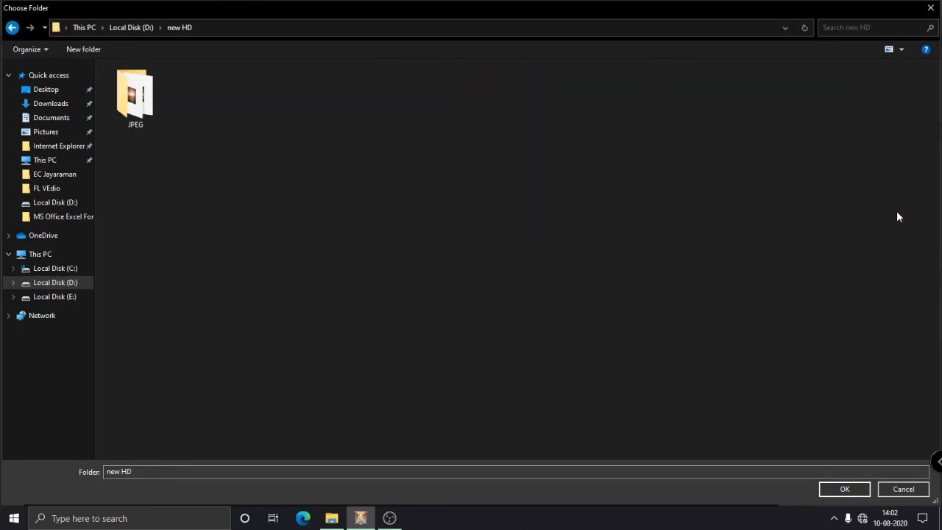
left_click(130, 109)
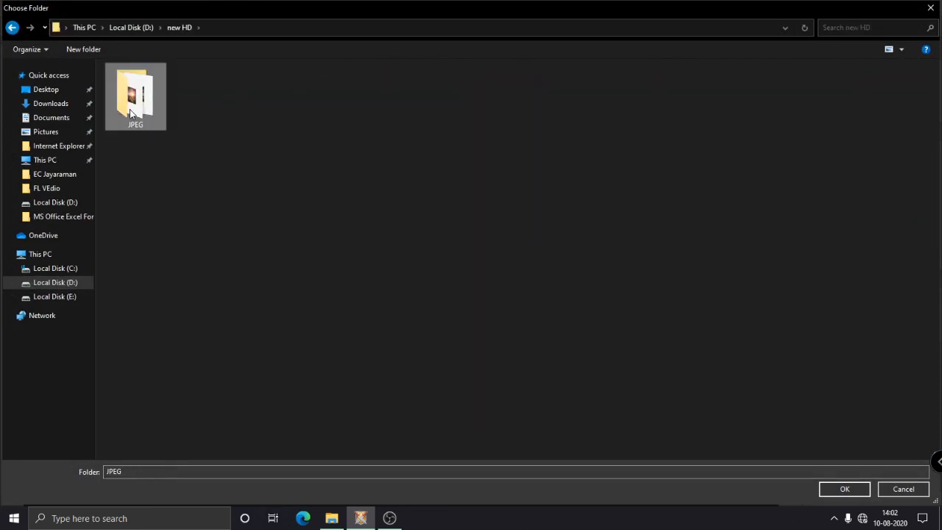
left_click(845, 489)
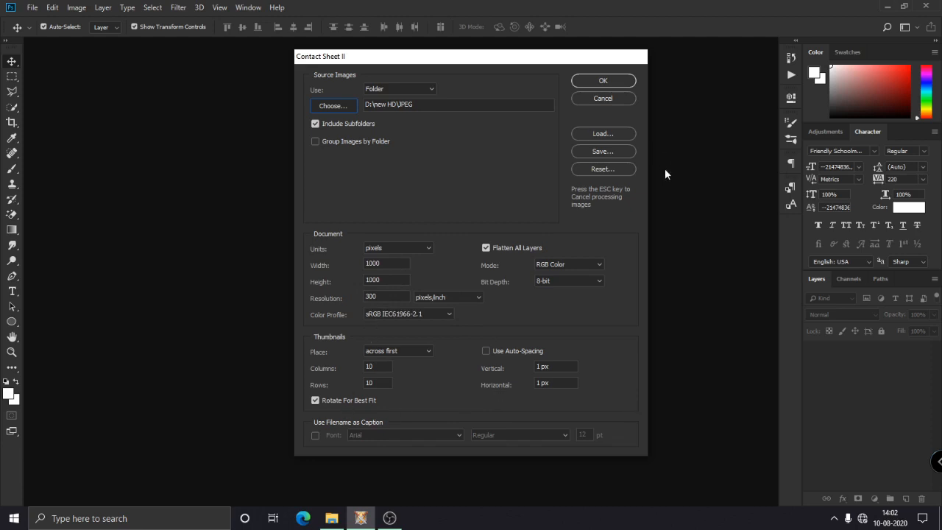
left_click(602, 81)
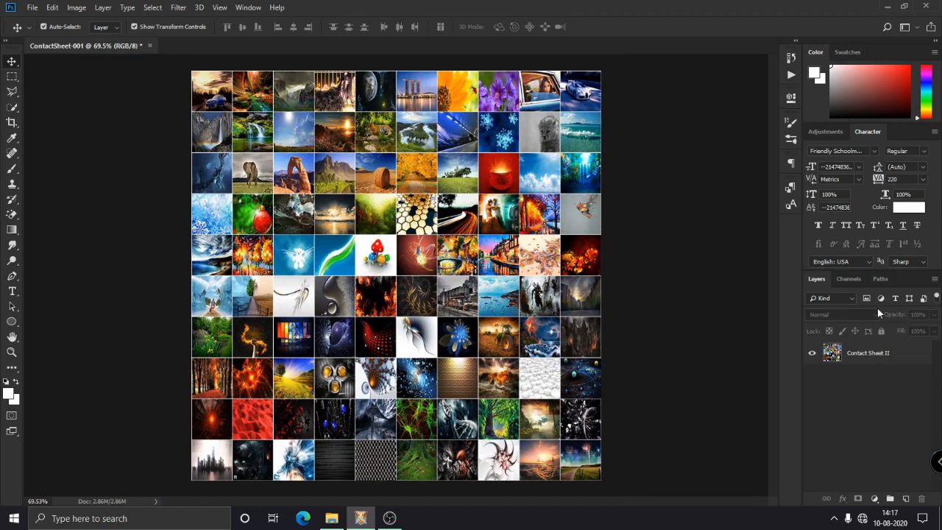
Define the whole contact sheet as a pattern named NEW PATTERN, and clear the selection
key("ctrl+a")
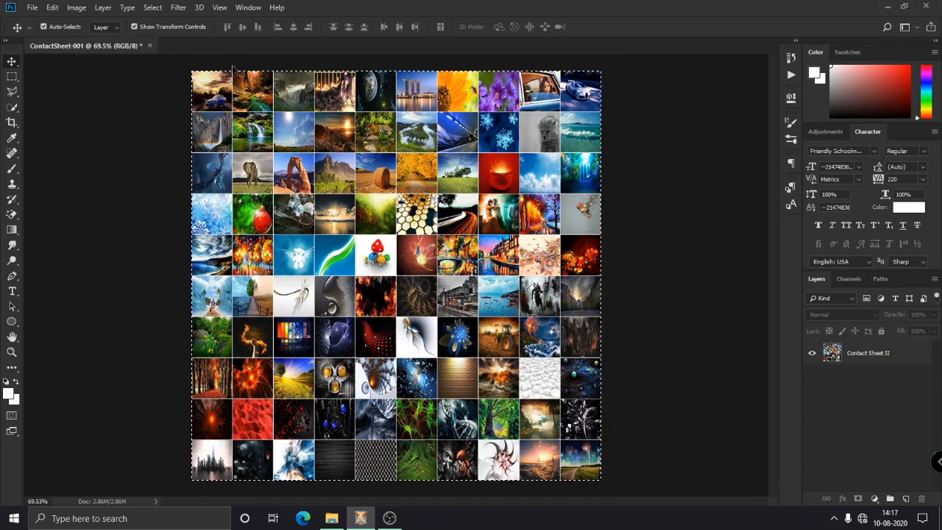
left_click(52, 7)
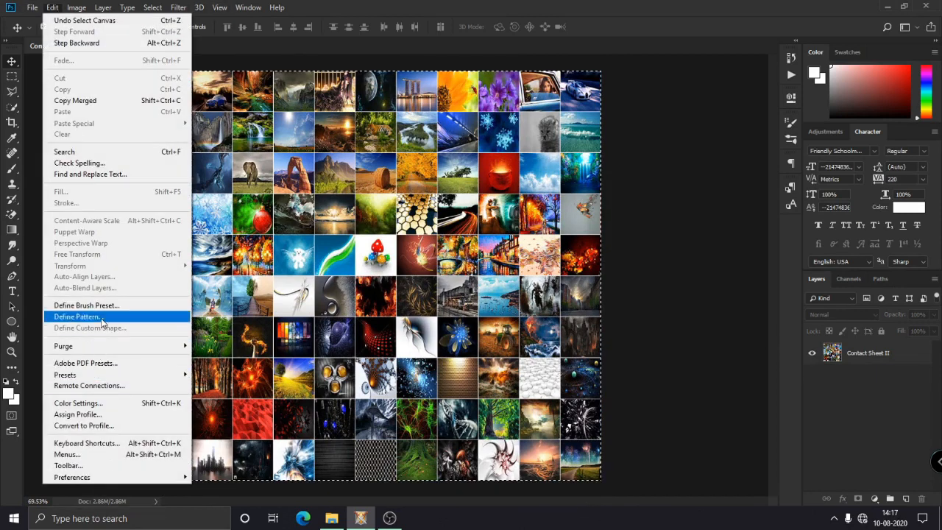
left_click(77, 316)
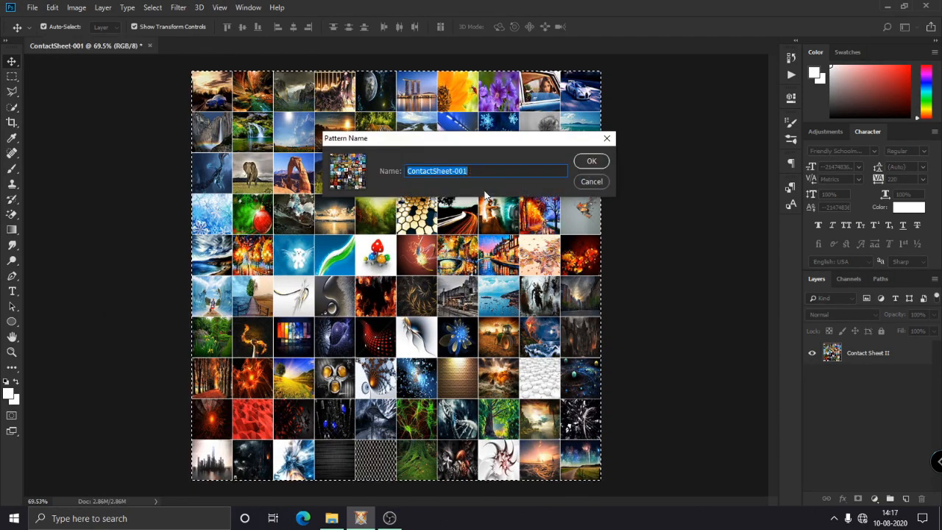
type("NEW ")
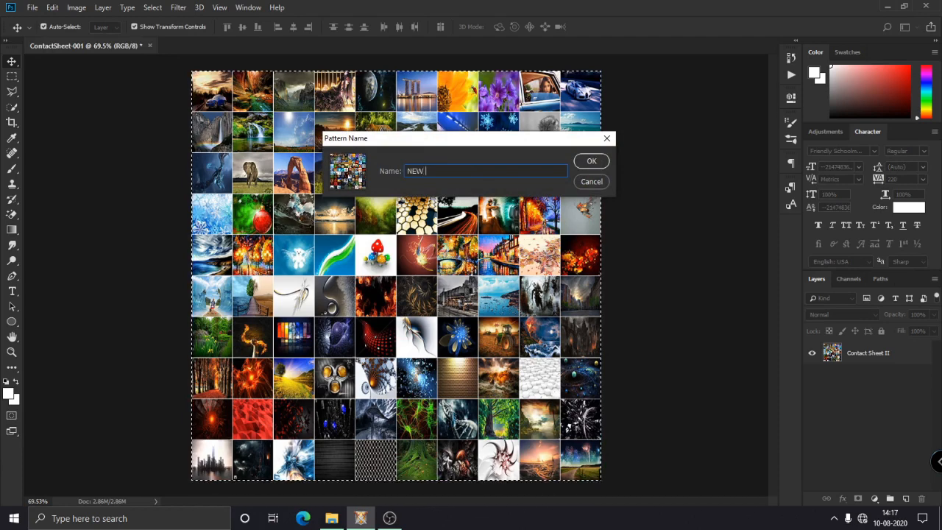
type("PATTERN")
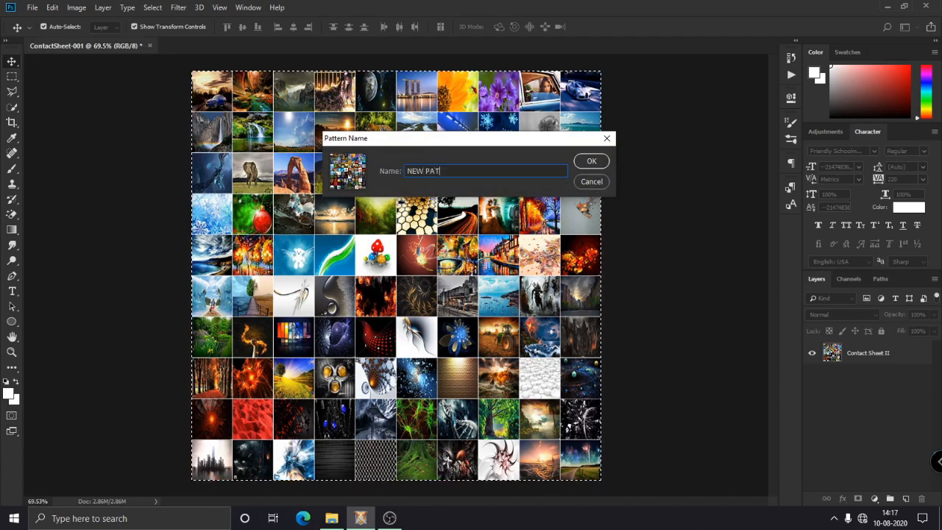
key("Return")
key("ctrl+d")
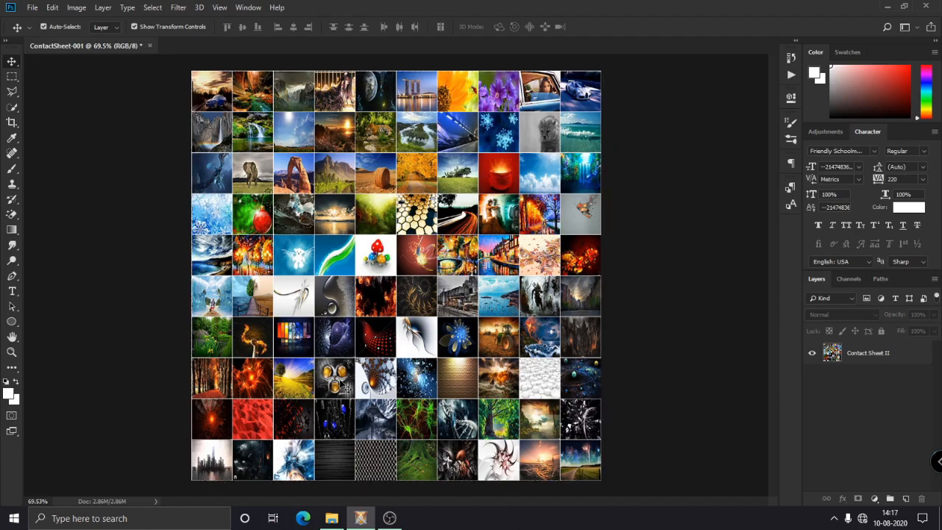
key("ctrl+o")
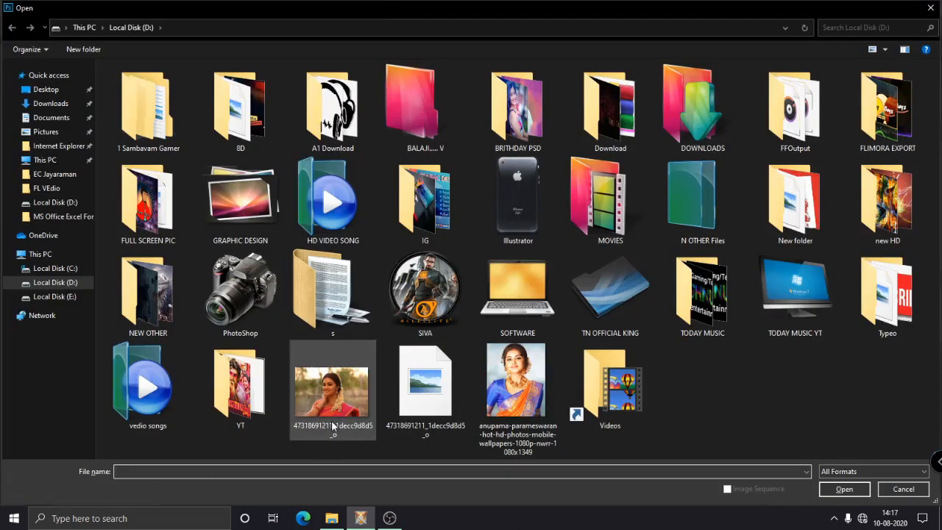
double_click(335, 421)
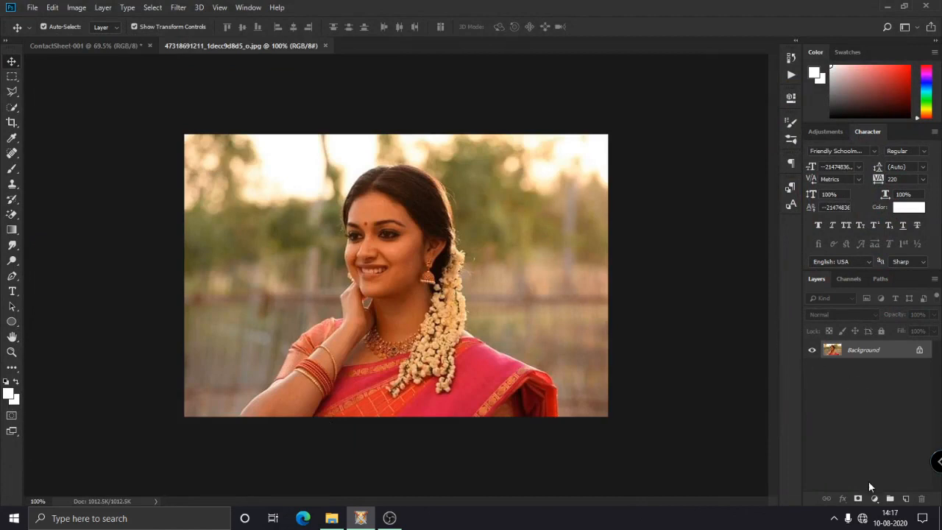
left_click(875, 499)
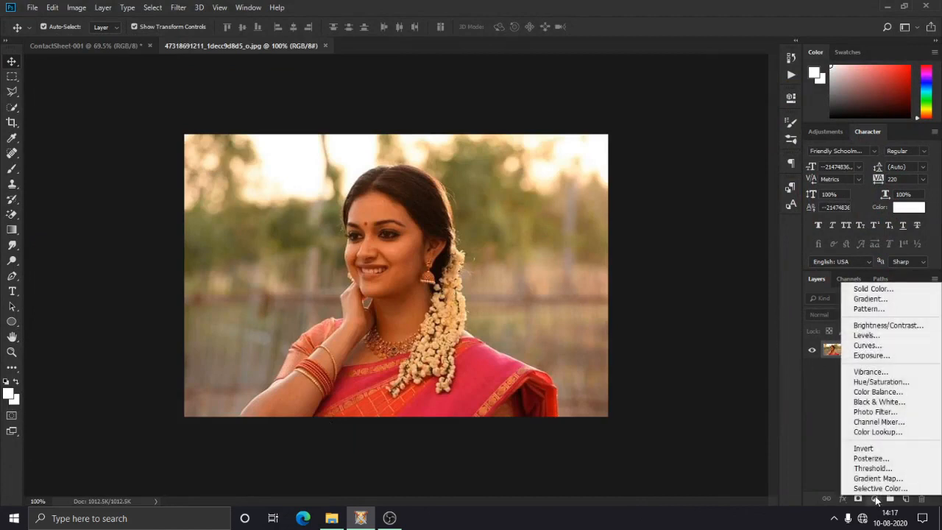
left_click(876, 500)
left_click(875, 500)
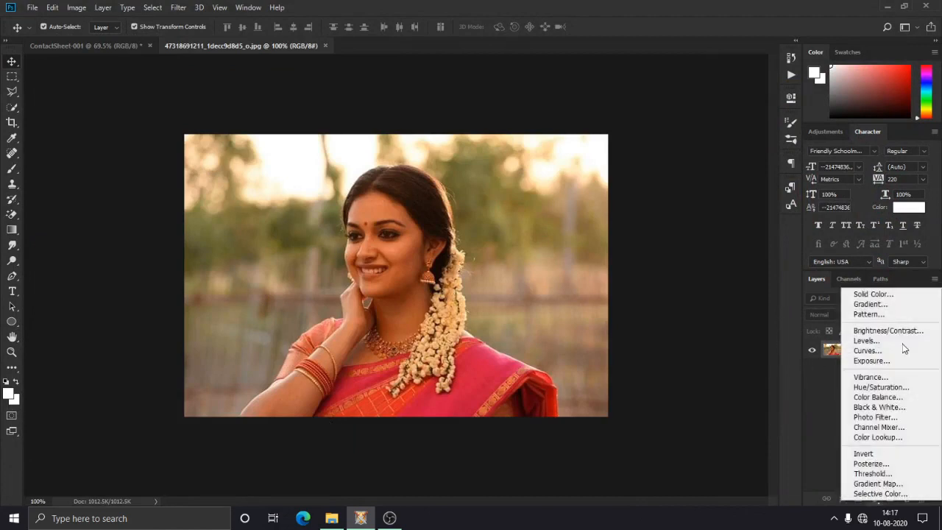
left_click(869, 315)
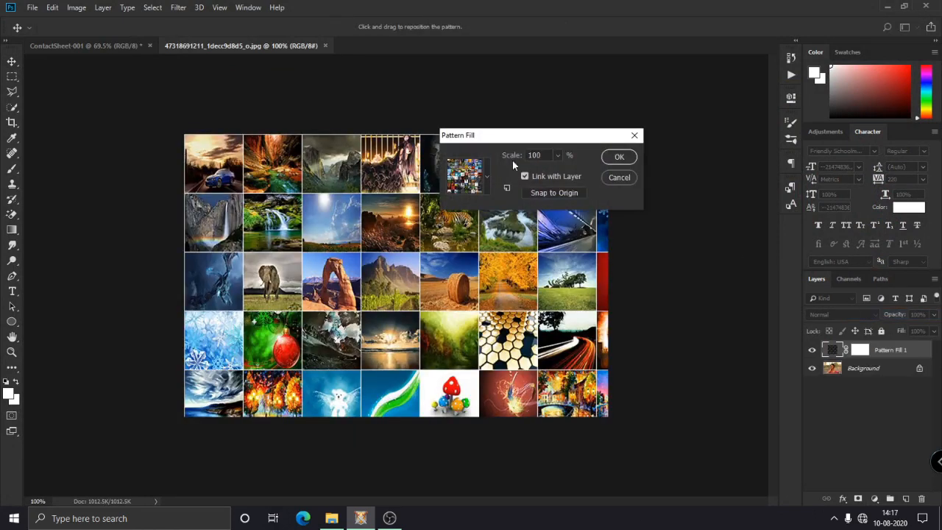
Set the scale of the contact-sheet pattern fill over the portrait to 35% and accept the fill
left_click_drag(535, 143, 714, 109)
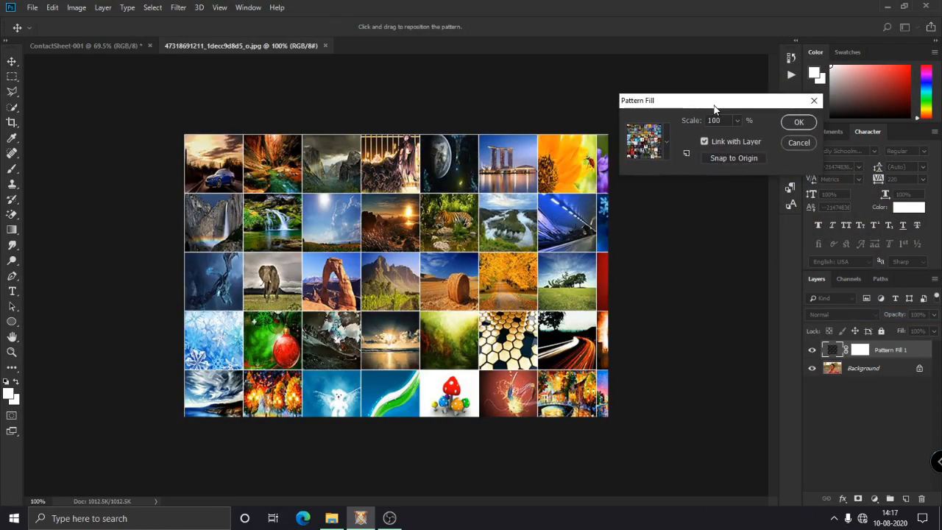
left_click(668, 144)
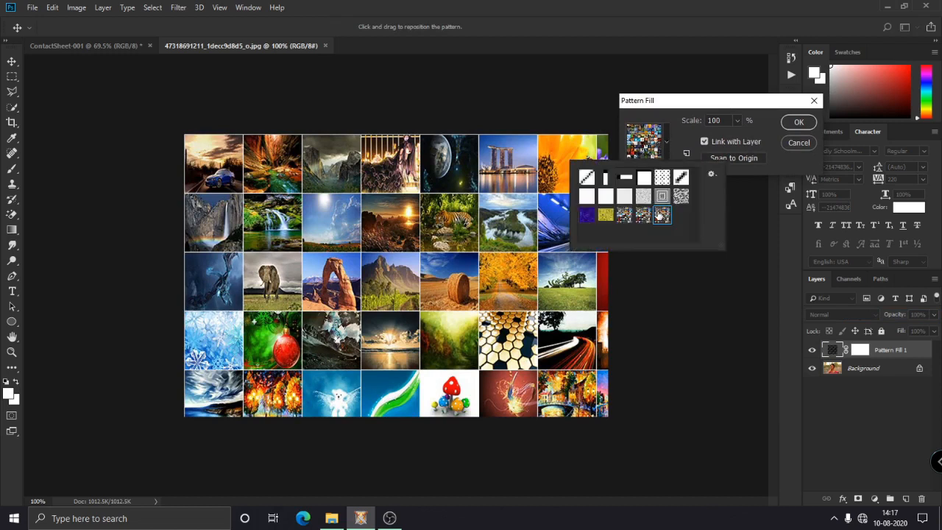
left_click(726, 136)
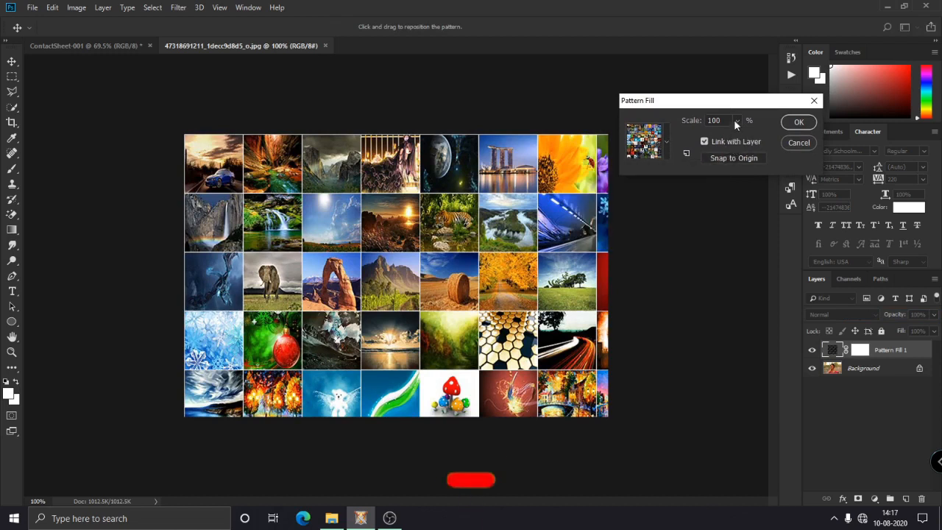
left_click(737, 120)
mouse_move(732, 134)
left_mouse_down()
mouse_move(749, 140)
mouse_move(726, 135)
mouse_move(739, 135)
left_mouse_up()
left_click(737, 121)
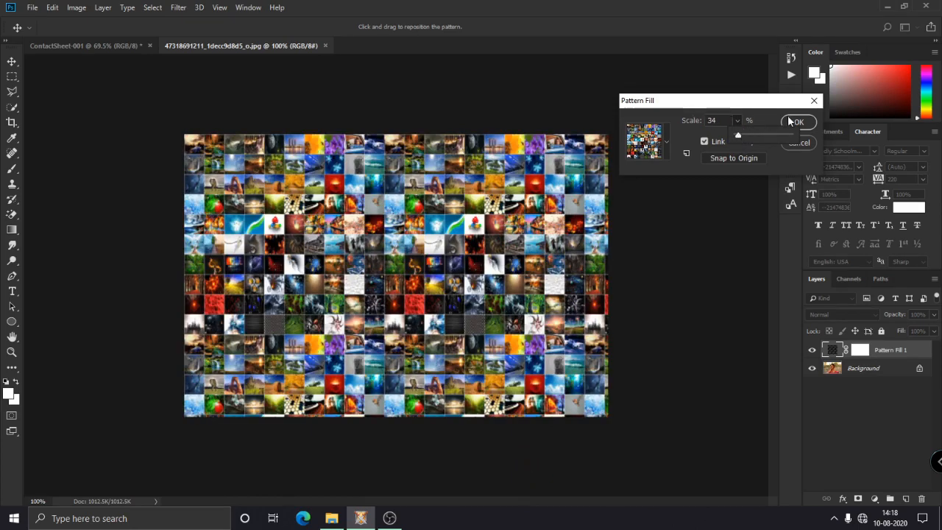
left_click_drag(739, 136, 740, 136)
key("BackSpace")
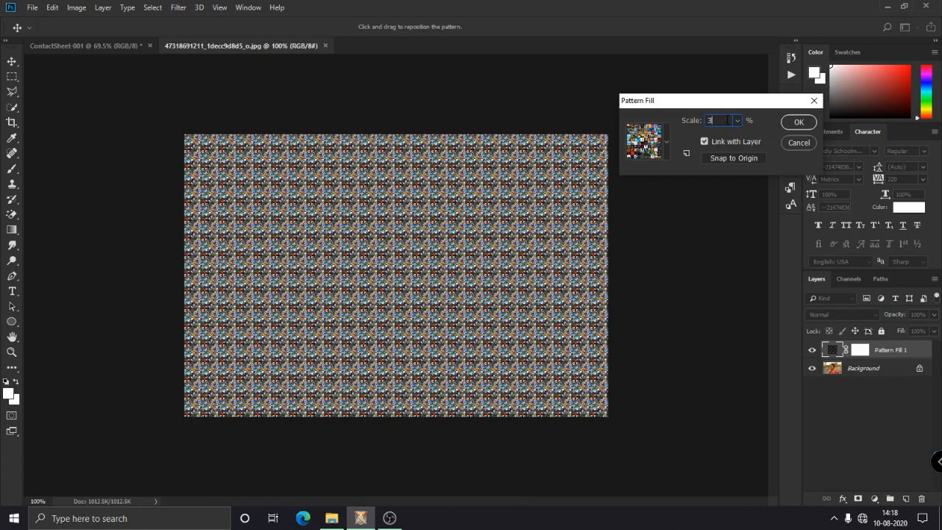
type("35")
key("Return")
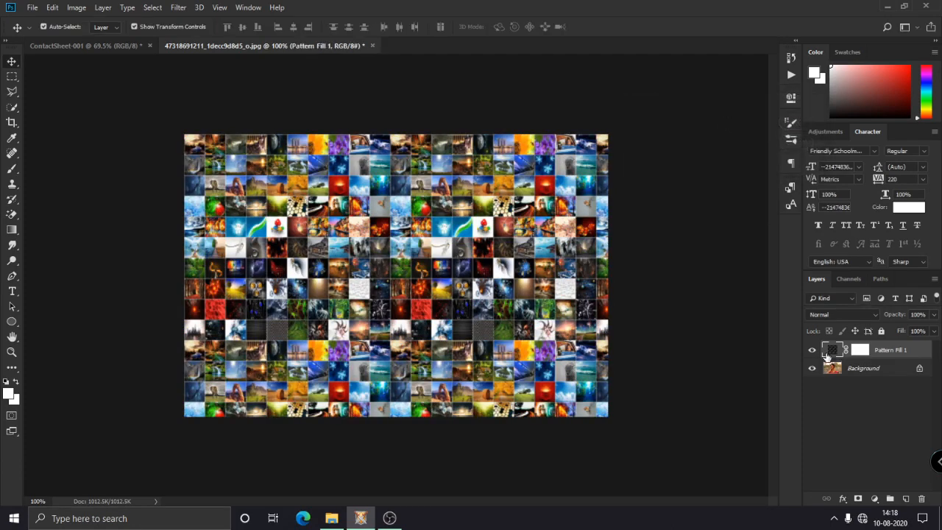
Change the blend mode of the Pattern Fill 1 layer to Overlay and inspect the blended portrait up close
left_click(861, 316)
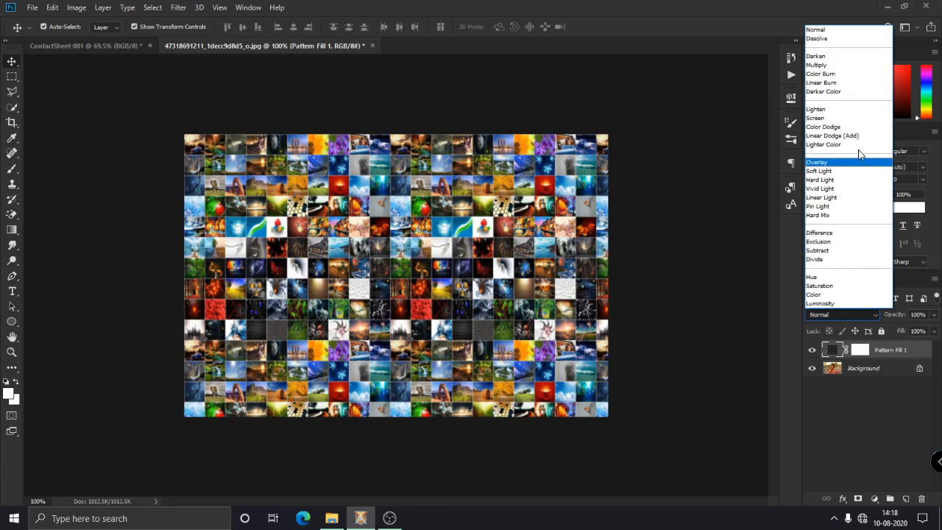
left_click(835, 163)
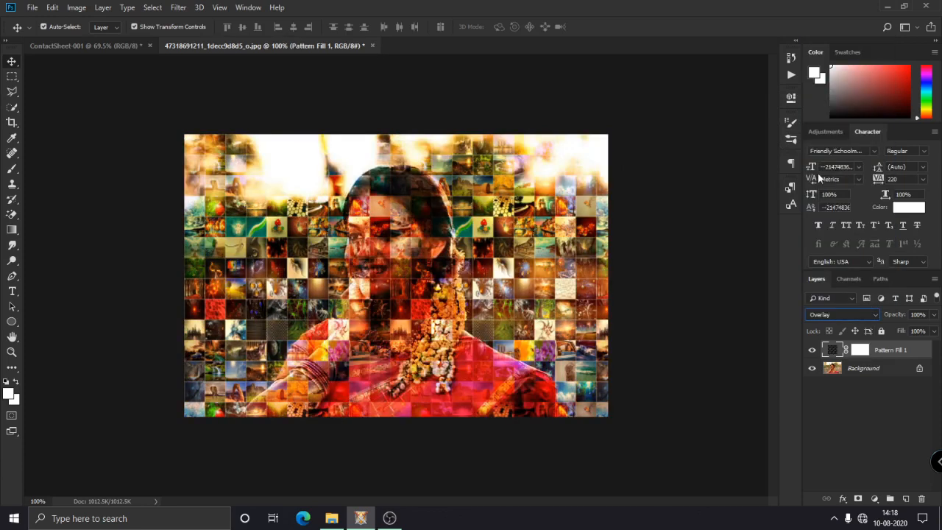
left_click(713, 214)
scroll(403, 176, "up", 5)
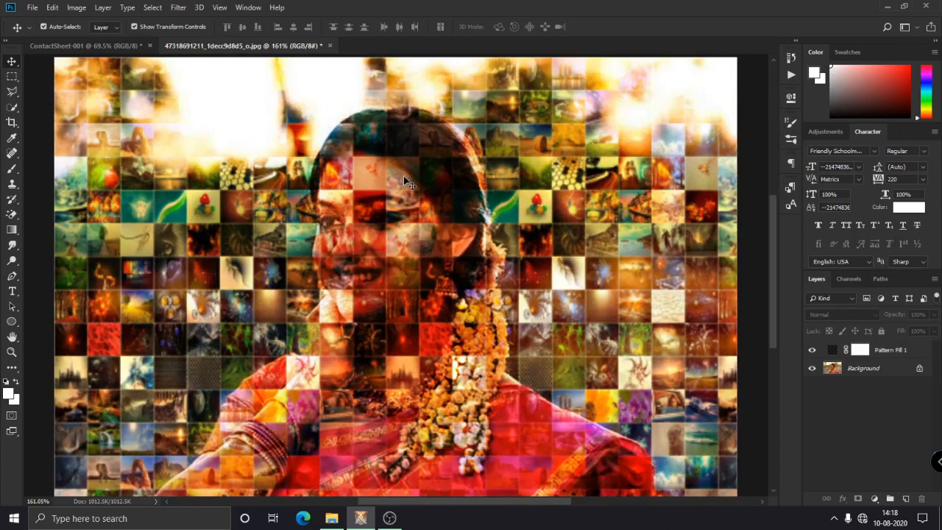
scroll(457, 482, "down", 6)
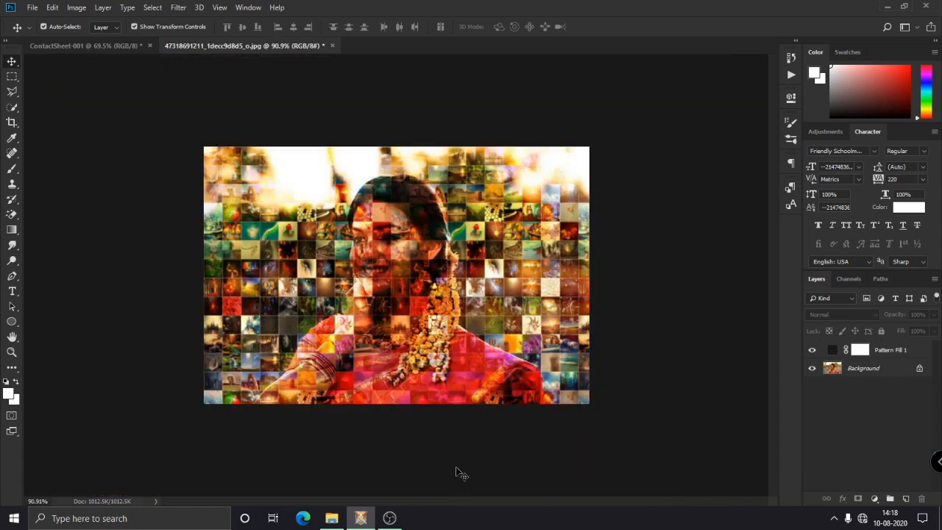
scroll(441, 418, "up", 3)
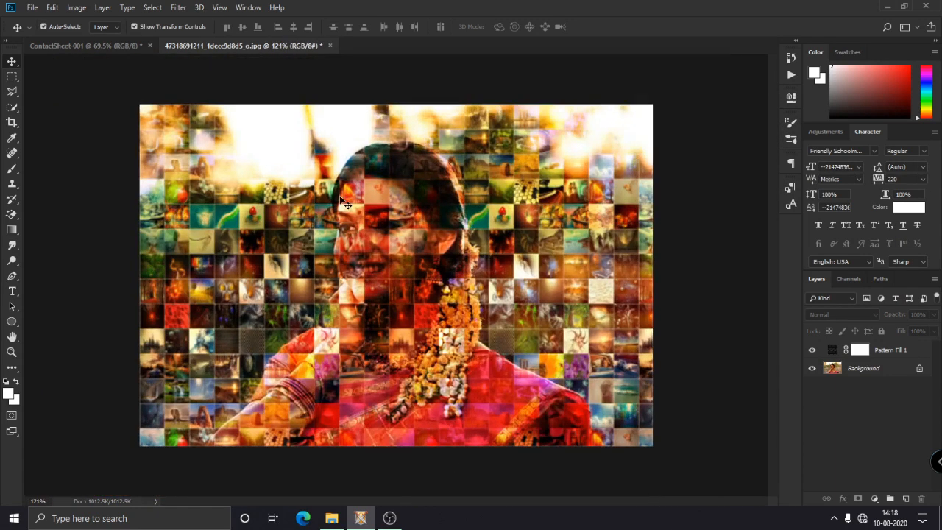
Unlock the Background layer and convert it to a smart object
left_click(893, 369)
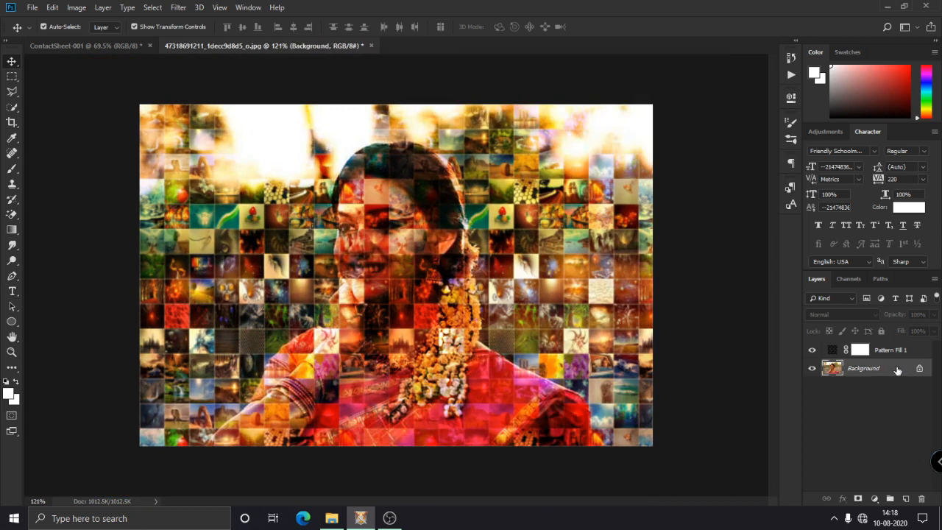
right_click(899, 368)
left_click(892, 372)
left_click(918, 368)
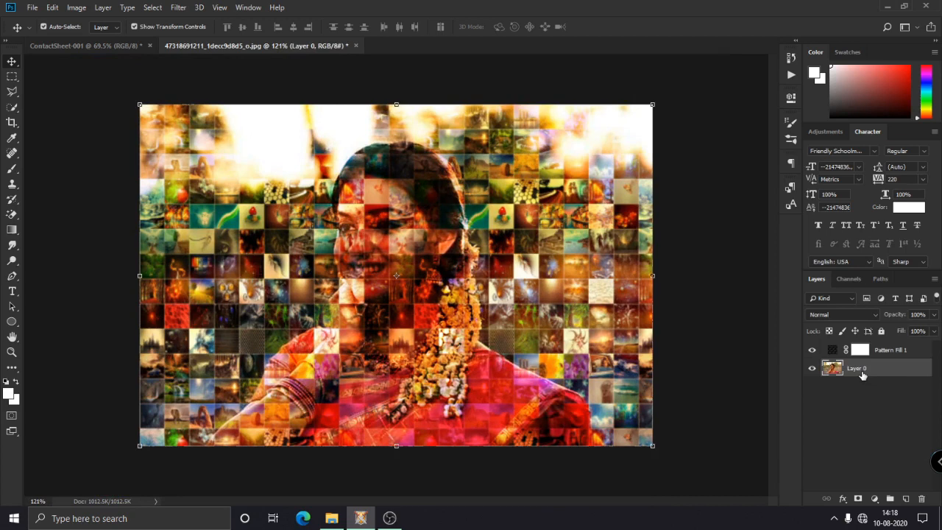
right_click(862, 373)
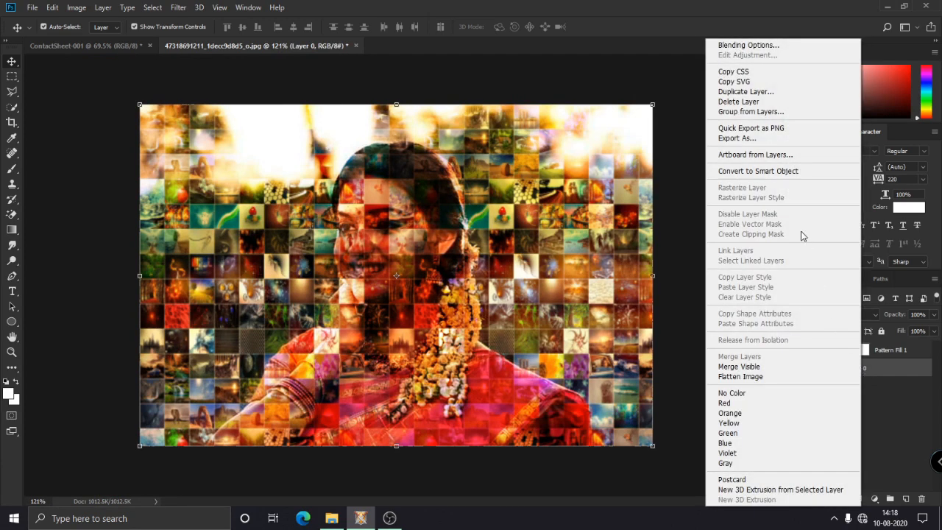
left_click(779, 174)
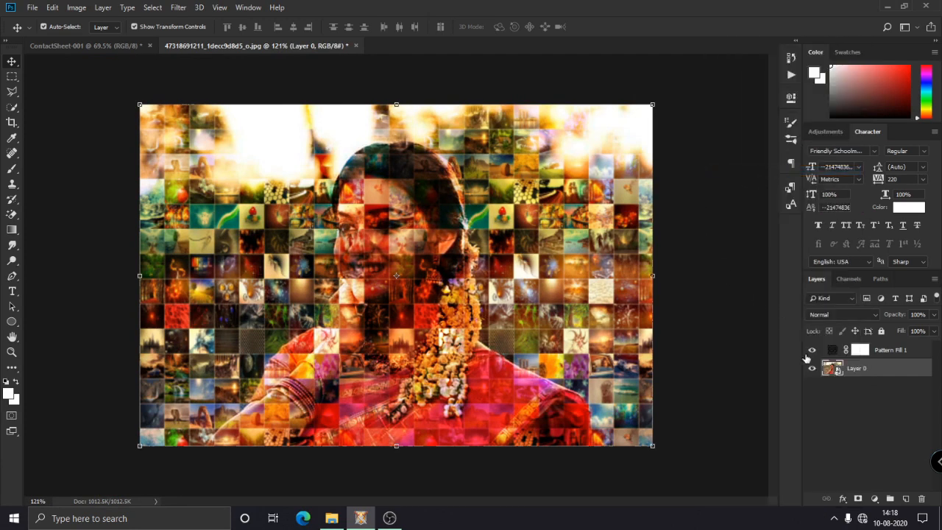
Open the contents of the Layer 0 smart object and place the 1080x1349 portrait from Local Disk (D:) as an embedded image
double_click(835, 373)
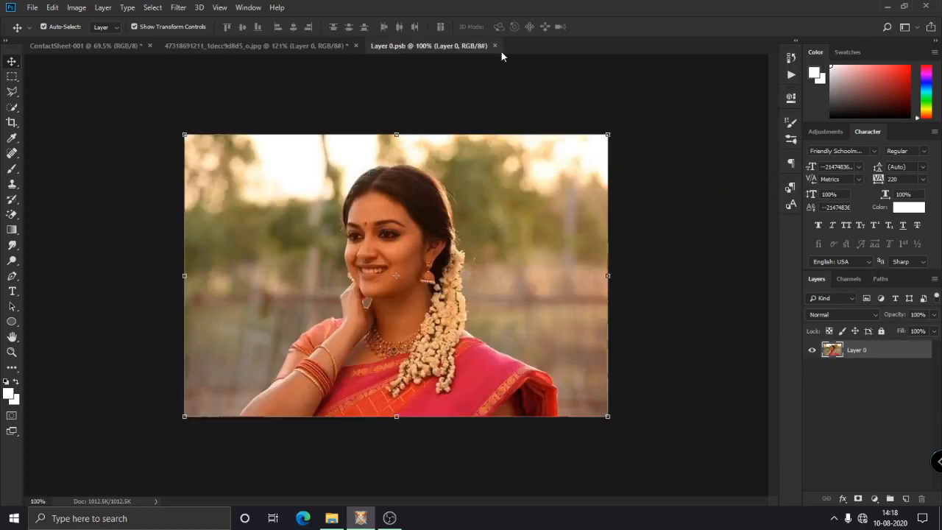
left_click(33, 7)
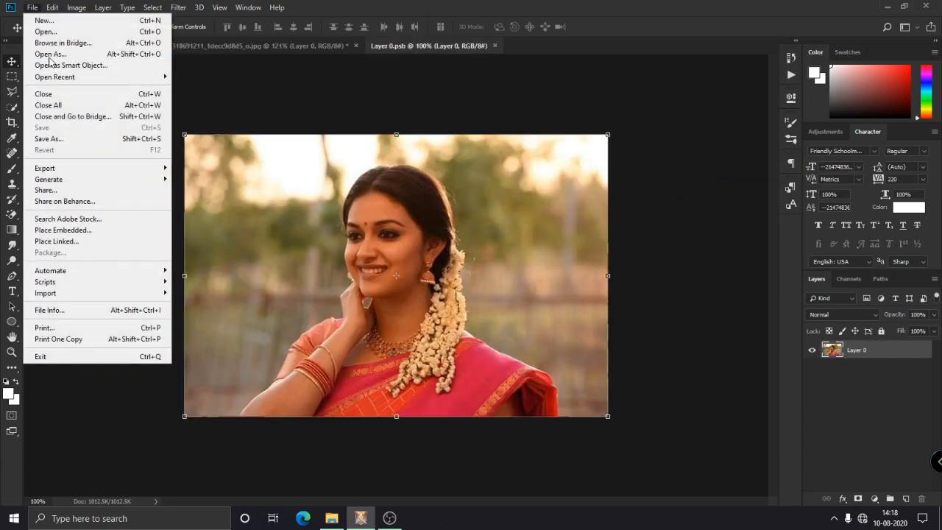
left_click(84, 231)
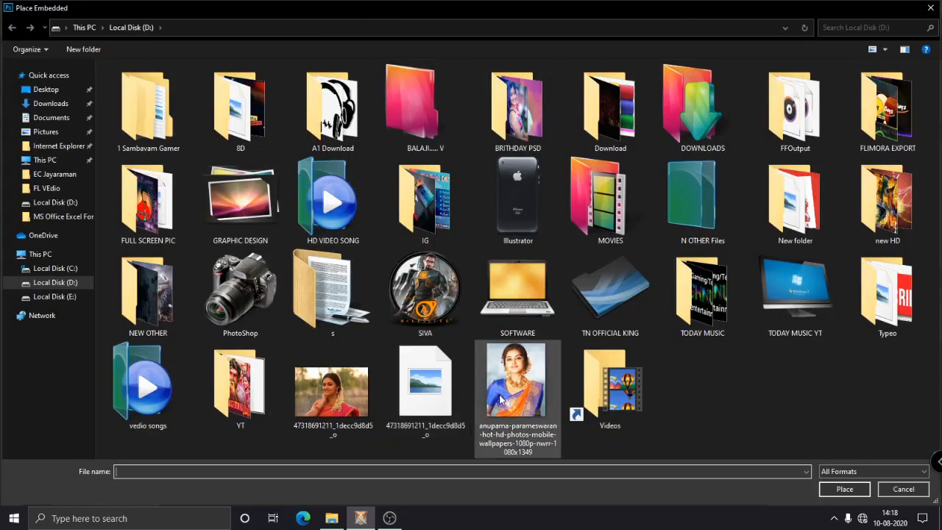
double_click(499, 398)
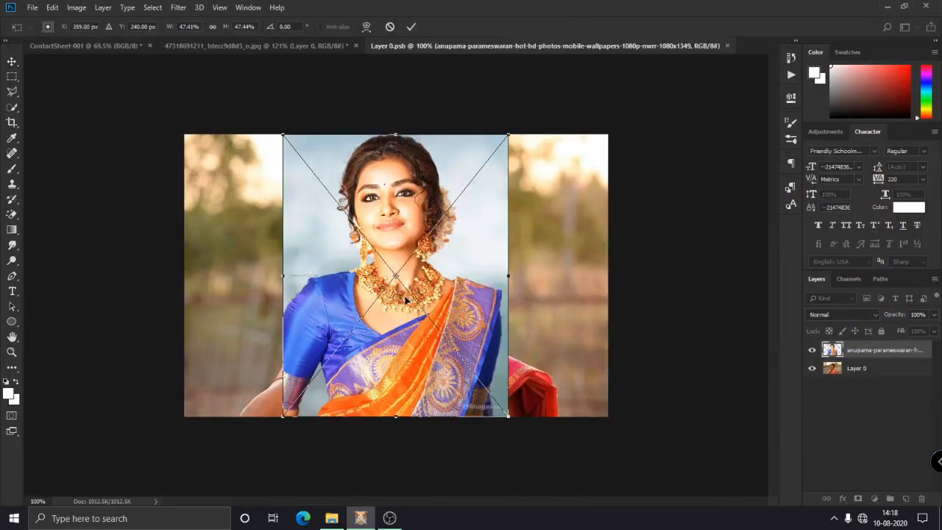
Scale the placed portrait to about 92% and position it so the face fills the canvas, and commit the transform
left_click_drag(508, 137, 611, 284)
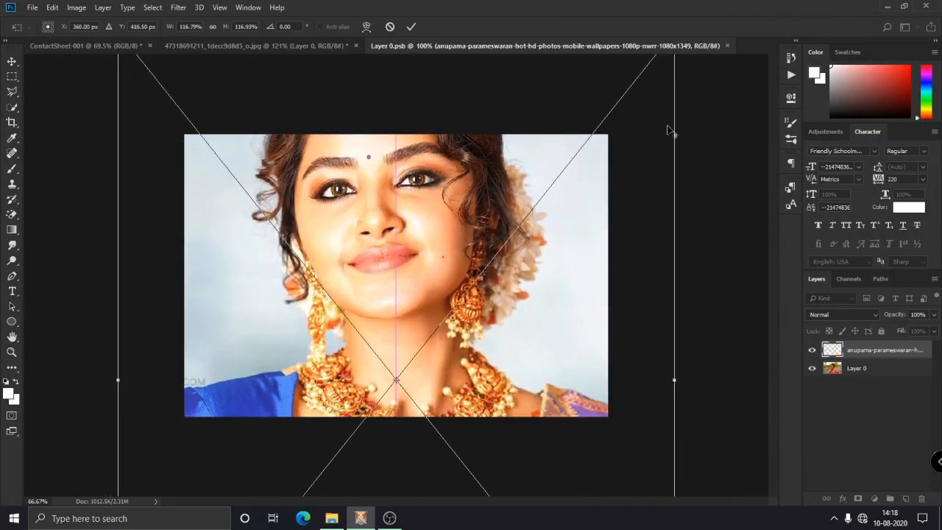
key("ctrl+minus")
left_click_drag(584, 110, 541, 160)
left_click_drag(518, 242, 513, 239)
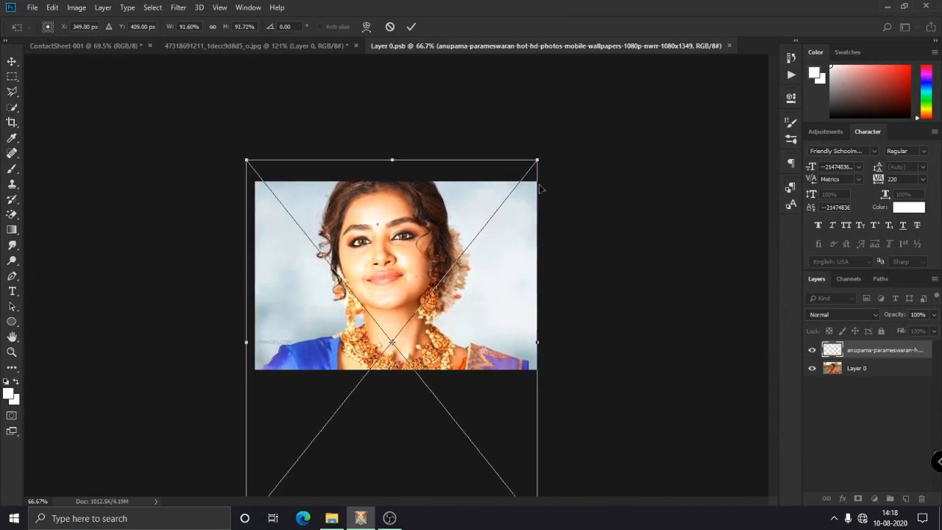
left_click(415, 27)
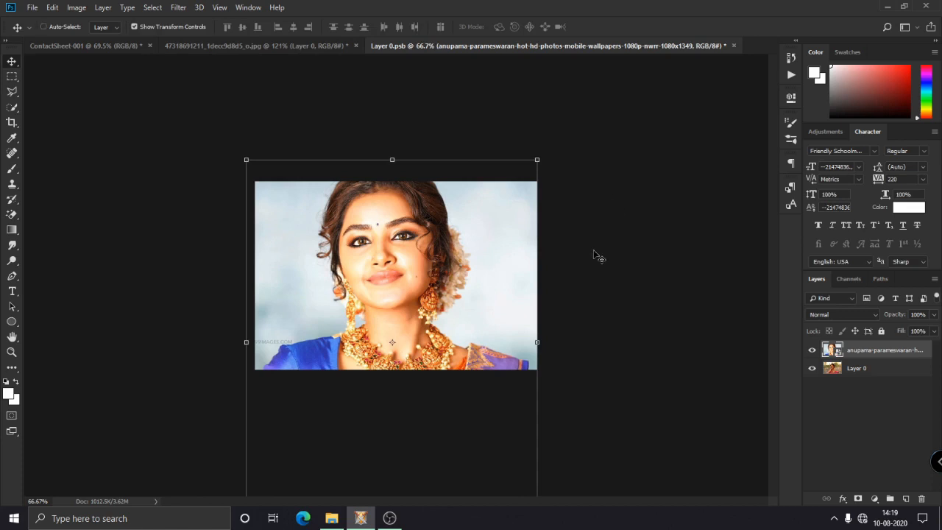
Save the edited smart object contents and return to the mosaic document to check the replaced portrait
key("ctrl+s")
left_click(279, 46)
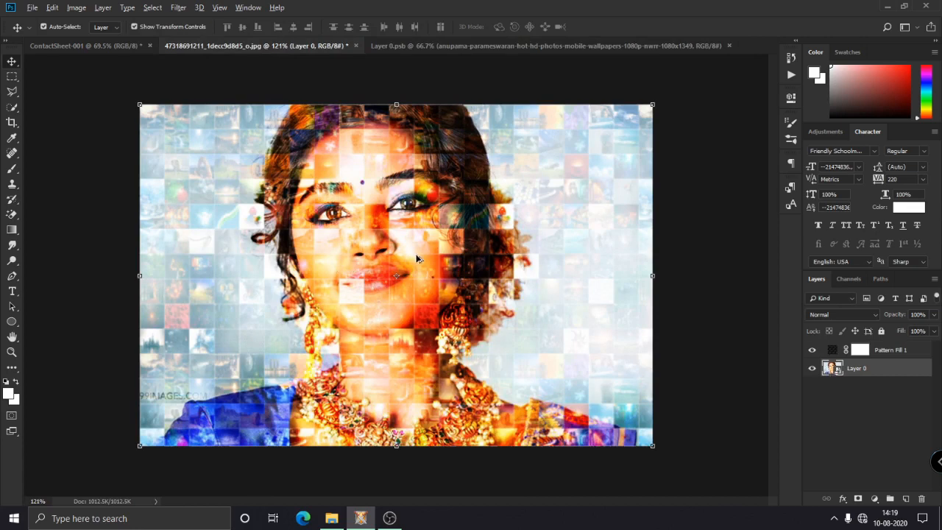
scroll(417, 259, "down", 1)
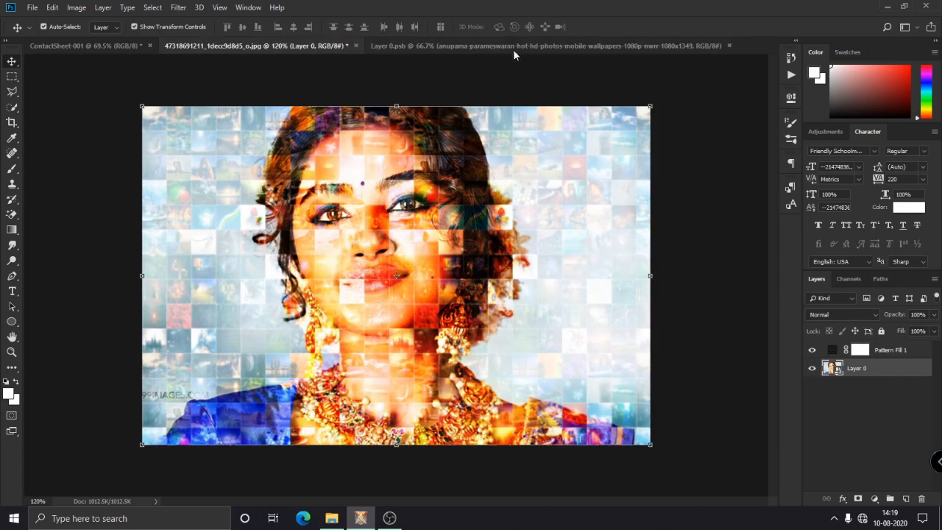
left_click(589, 46)
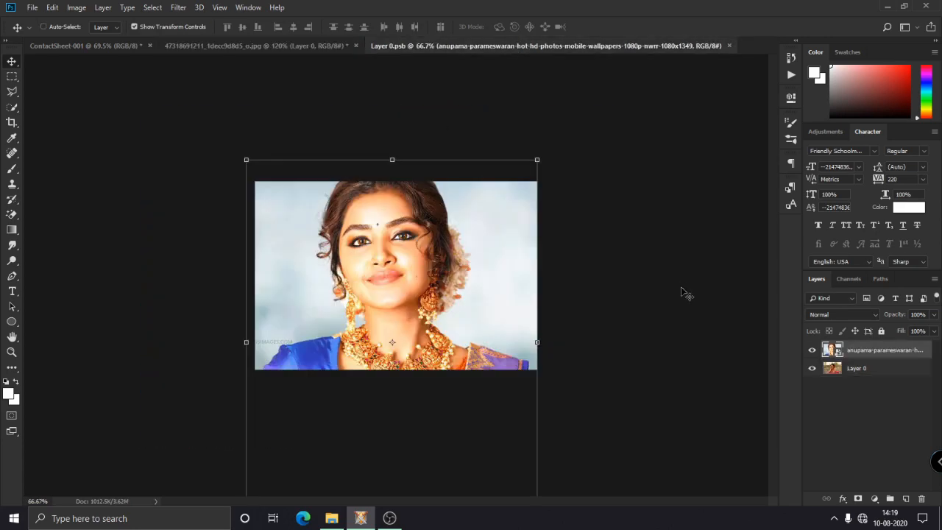
left_click(295, 46)
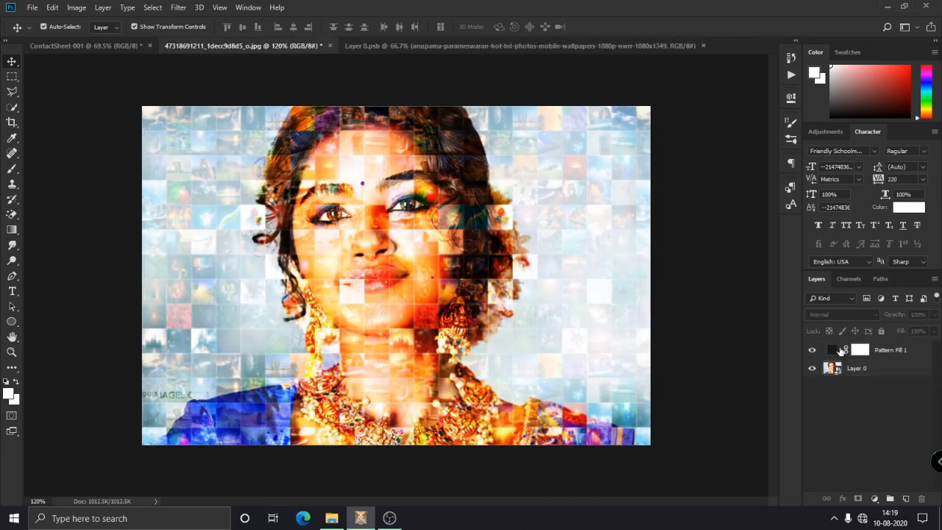
Lower the opacity of the Pattern Fill 1 layer to about 85% and check the mosaic at different magnifications
left_click(889, 352)
left_click(934, 314)
left_click_drag(932, 328, 927, 331)
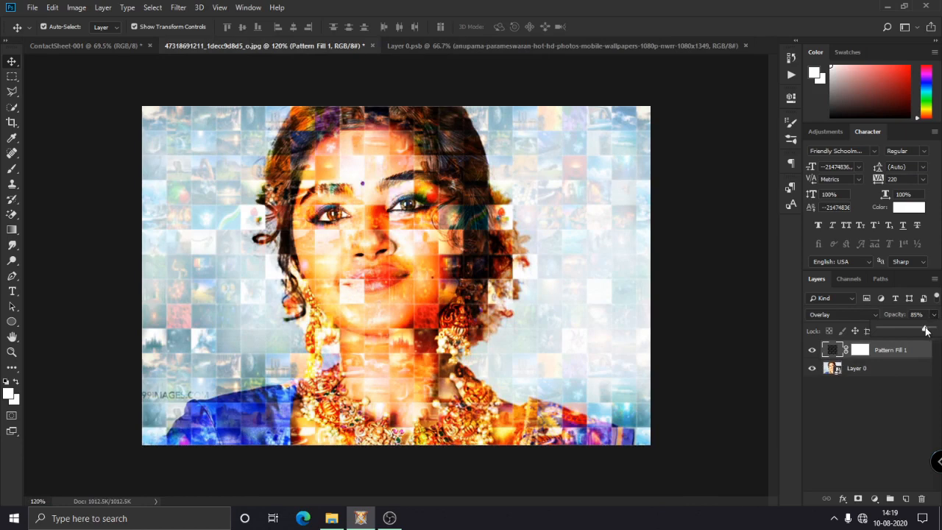
left_click(747, 276)
left_click(747, 277)
scroll(619, 293, "down", 3)
scroll(620, 298, "up", 2)
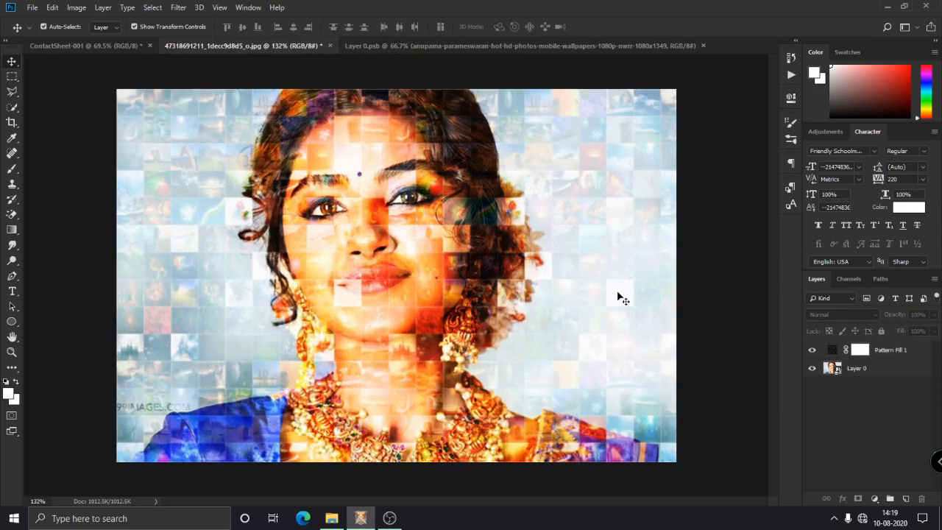
Add a Brightness/Contrast adjustment layer directly above Layer 0, adjust it slightly, and review the finished mosaic
left_click(865, 368)
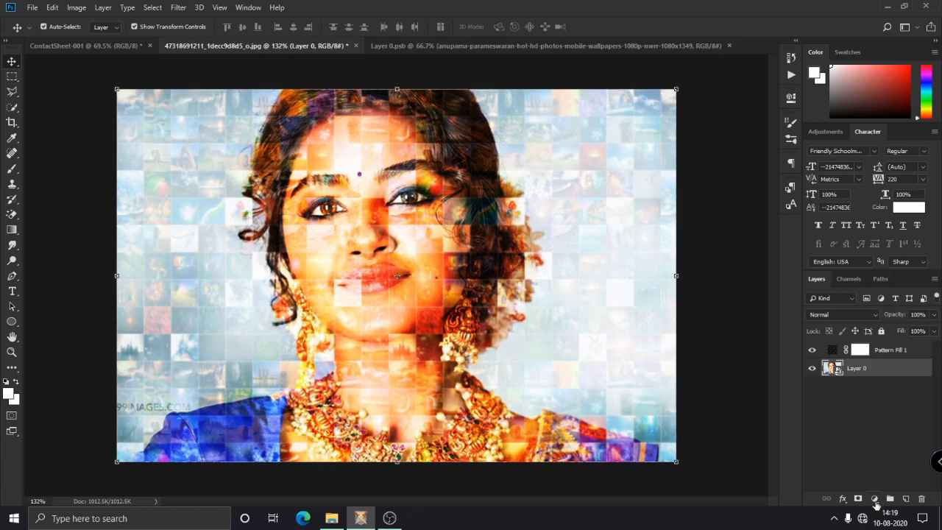
left_click(875, 499)
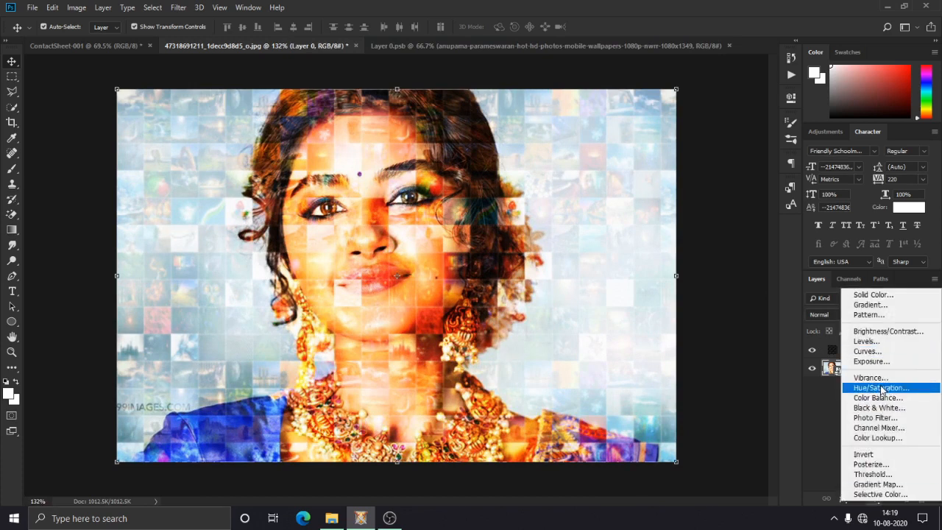
left_click(887, 332)
mouse_move(692, 166)
left_mouse_down()
mouse_move(680, 164)
mouse_move(700, 185)
mouse_move(681, 162)
left_mouse_up()
left_click(757, 95)
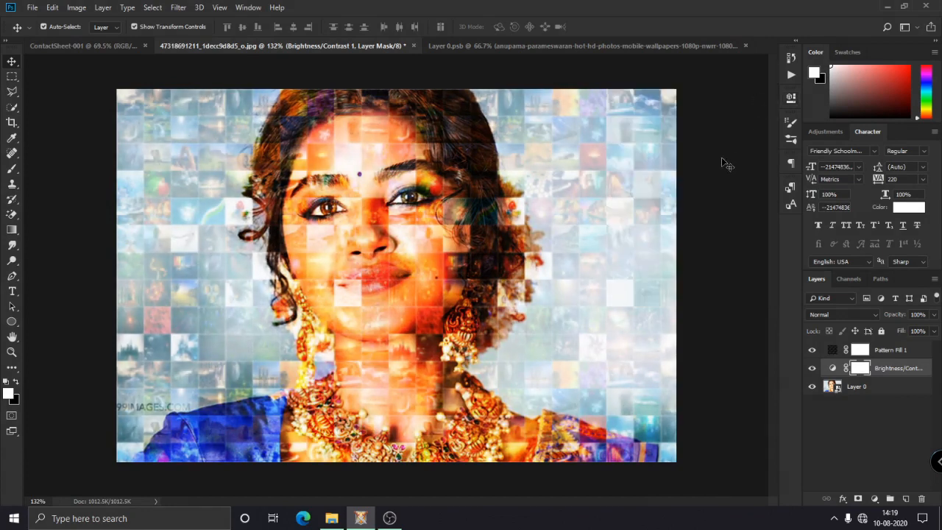
left_click(726, 164)
scroll(356, 309, "down", 5)
scroll(356, 320, "up", 7)
scroll(358, 331, "down", 5)
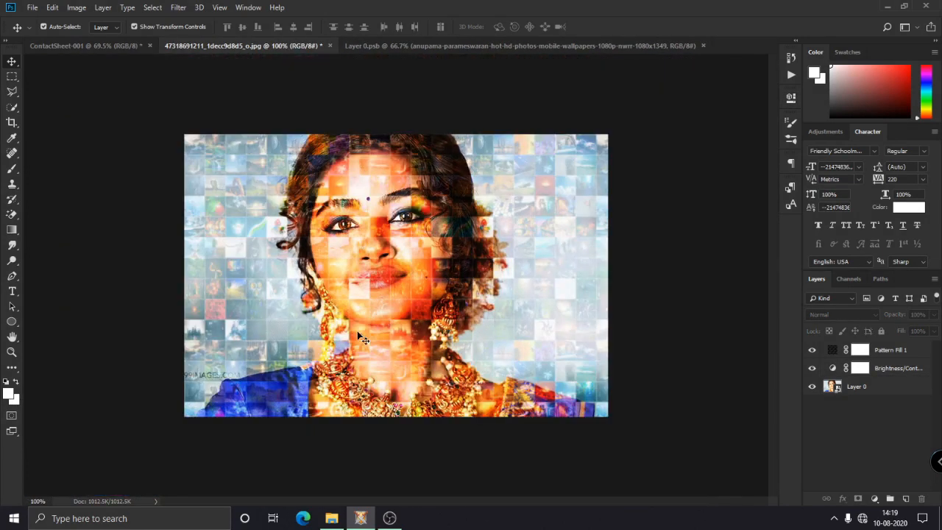